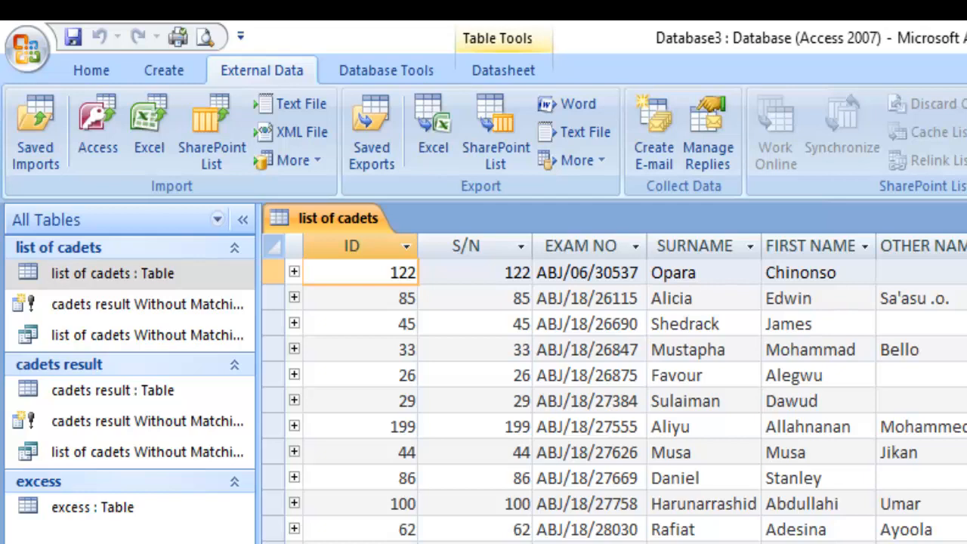
# Close the open datasheet and open the list of cadets table in Design view
pyautogui.hotkey('ctrl', 'F4')
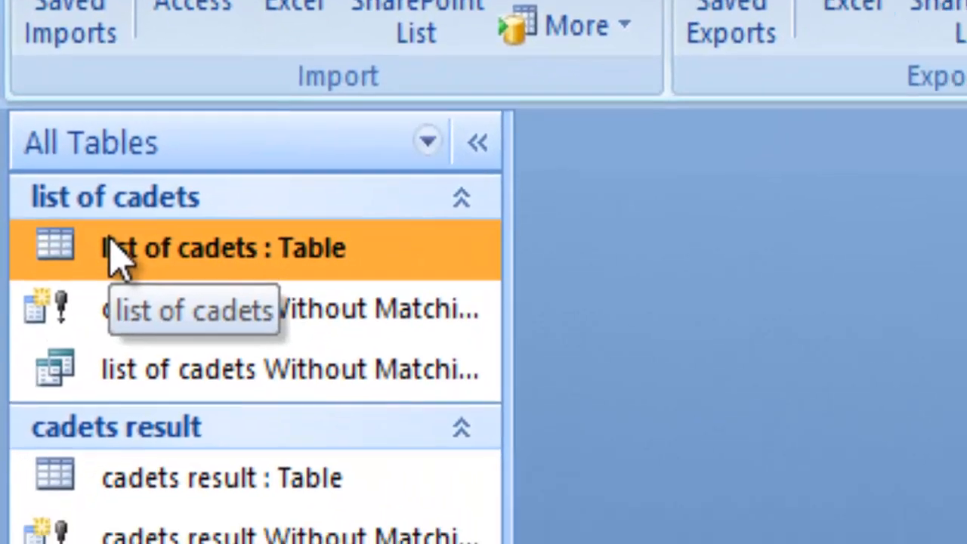
pyautogui.rightClick(58, 275)
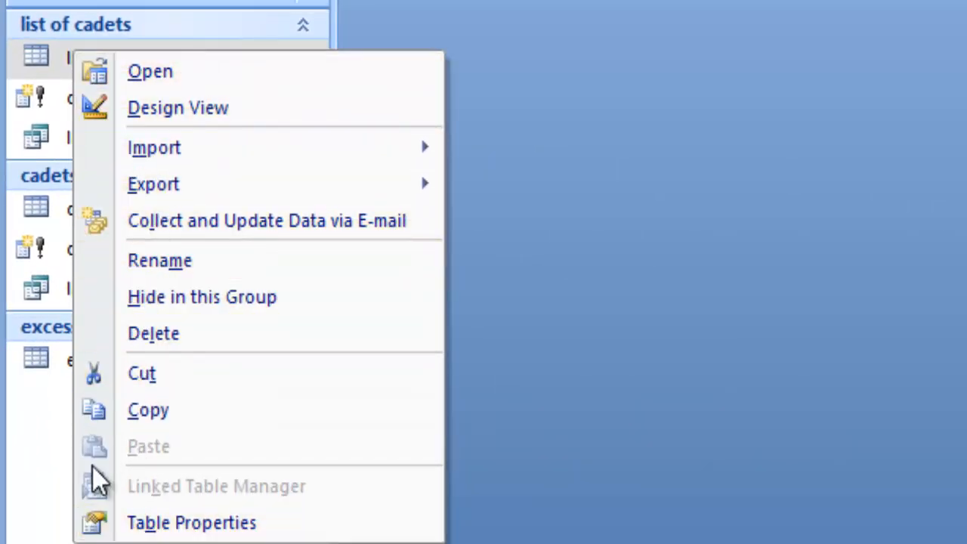
pyautogui.click(167, 116)
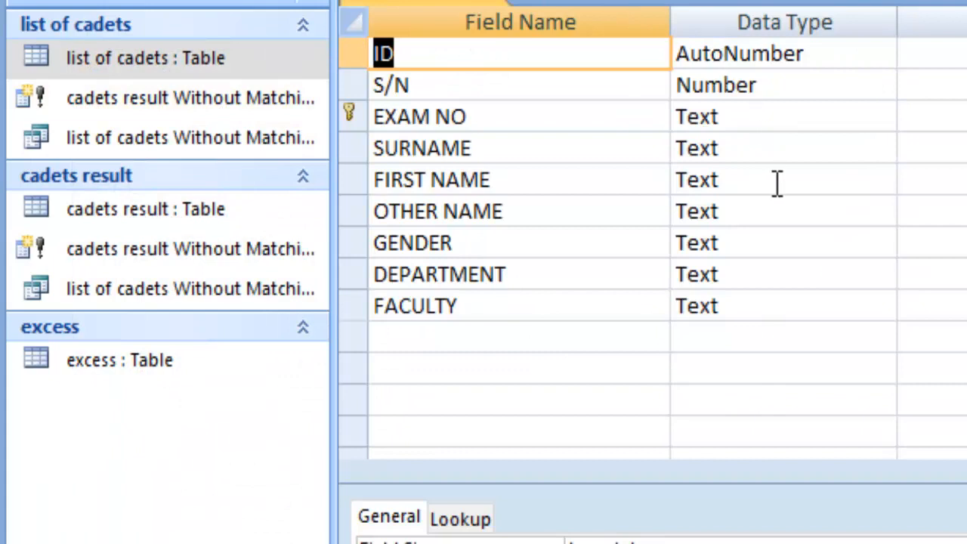
# Add a State field with the Text data type below FACULTY, save the table and show it in Datasheet view
pyautogui.click(434, 336)
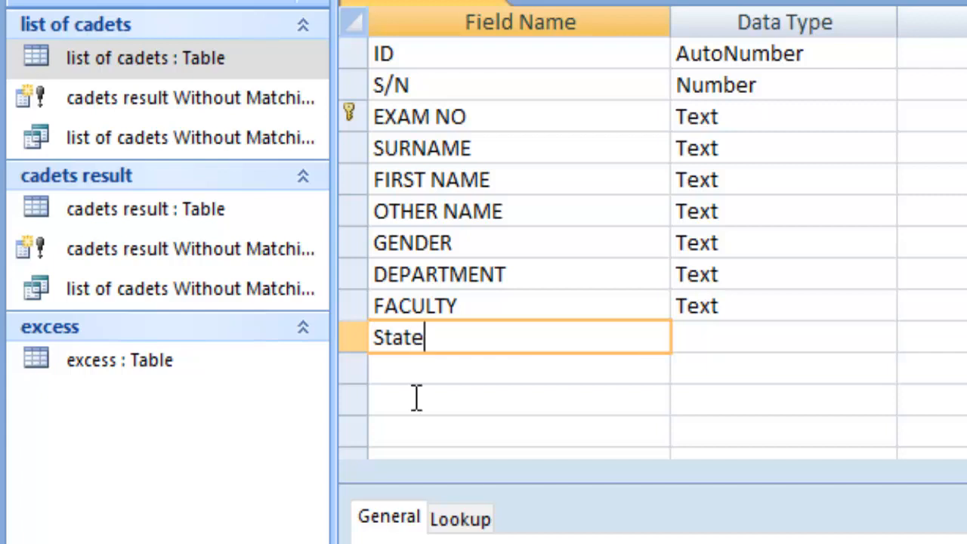
pyautogui.click(723, 336)
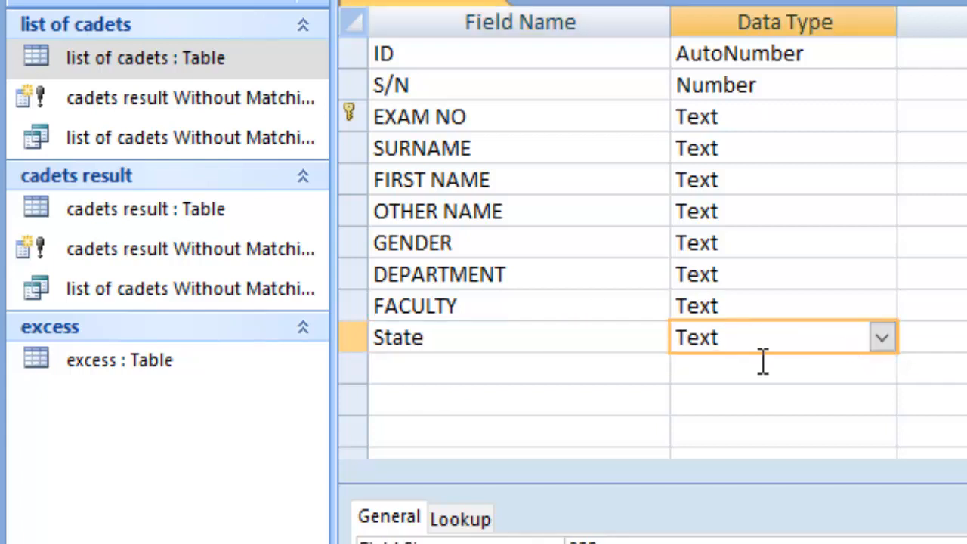
pyautogui.click(880, 338)
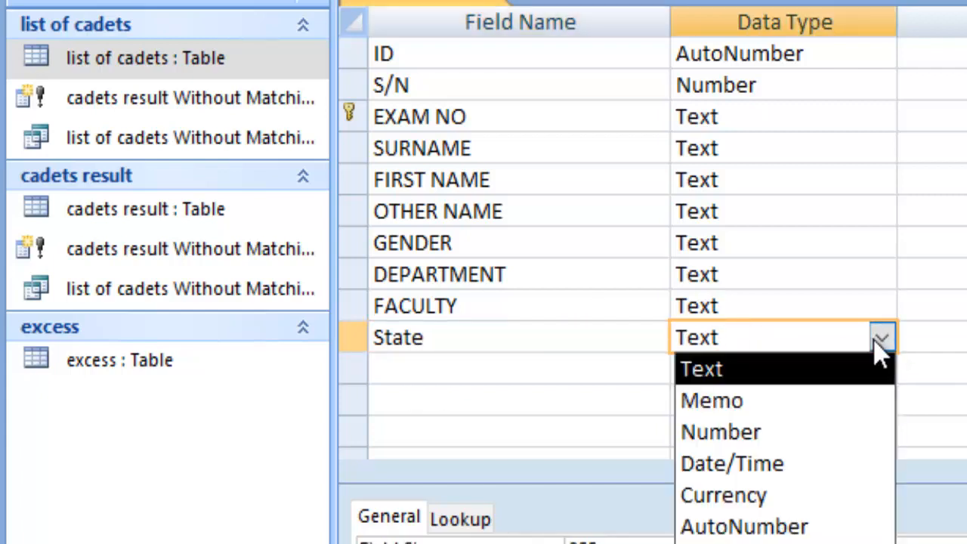
pyautogui.click(726, 370)
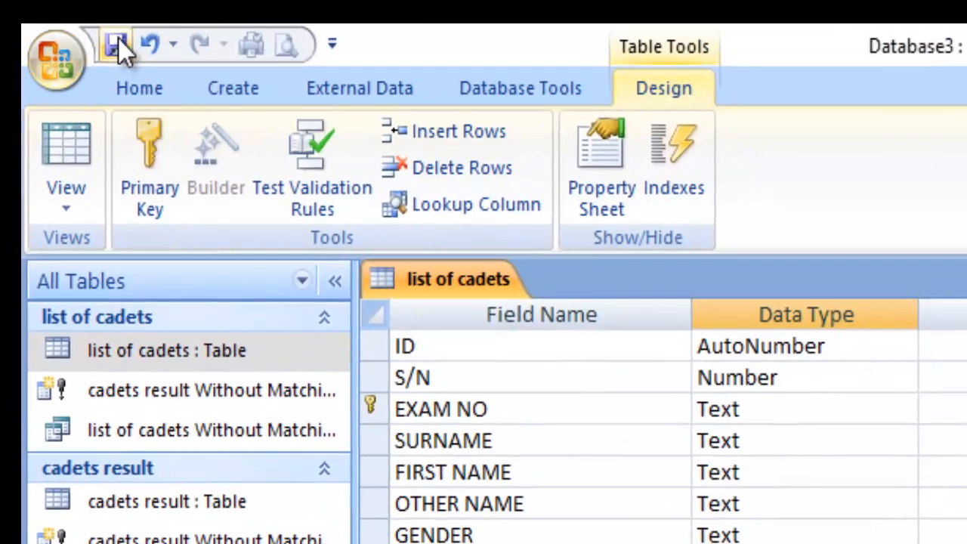
pyautogui.click(118, 39)
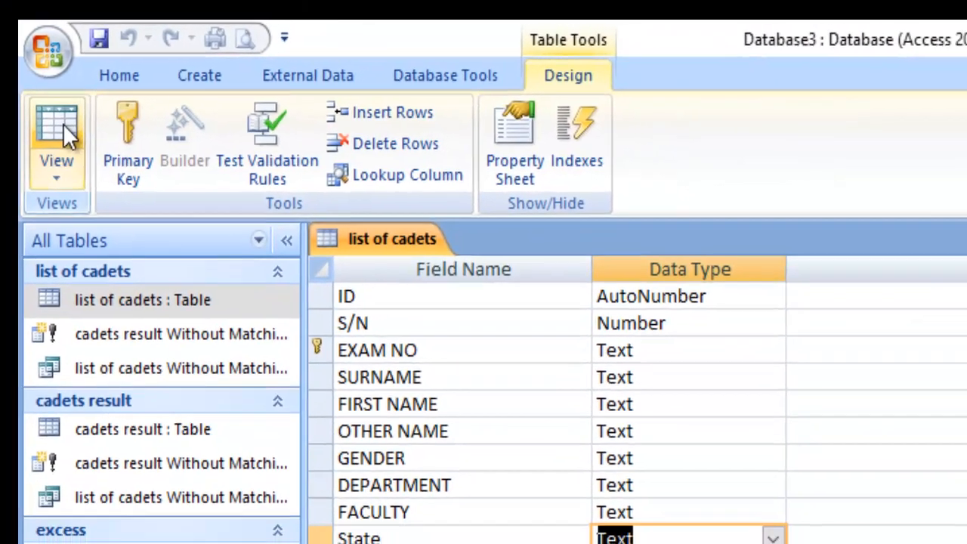
pyautogui.click(62, 123)
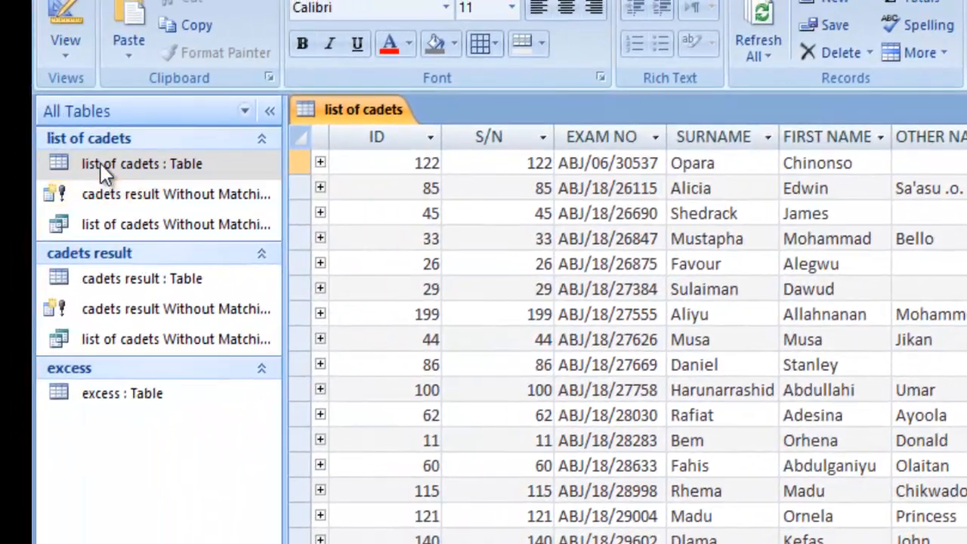
# Delete the State field from the list of cadets design and save the table while returning to Datasheet view
pyautogui.rightClick(104, 166)
pyautogui.click(120, 204)
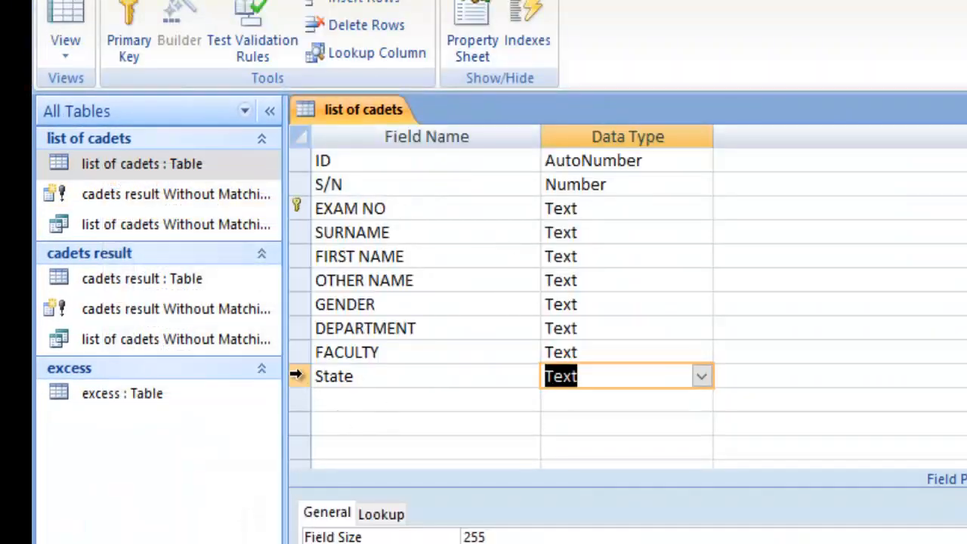
pyautogui.click(299, 377)
pyautogui.rightClick(296, 375)
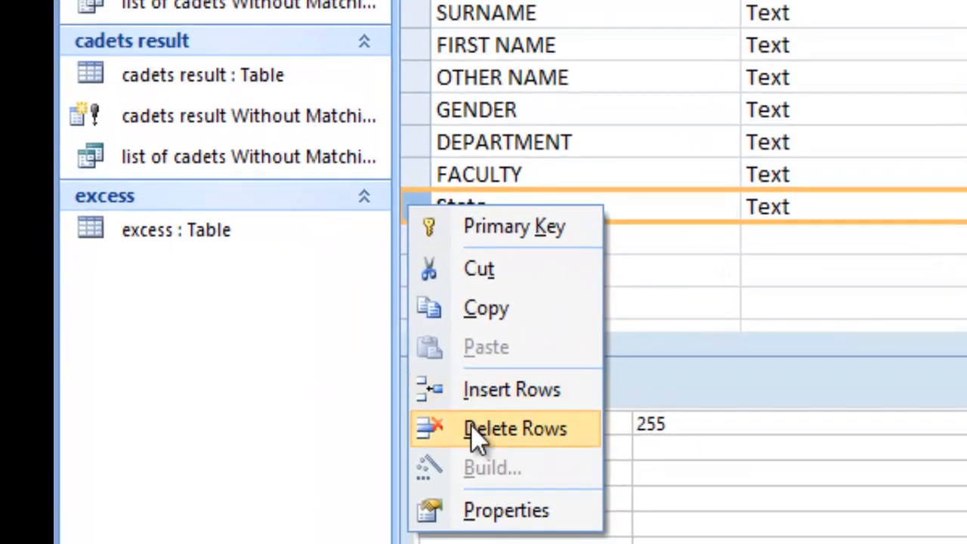
pyautogui.click(473, 429)
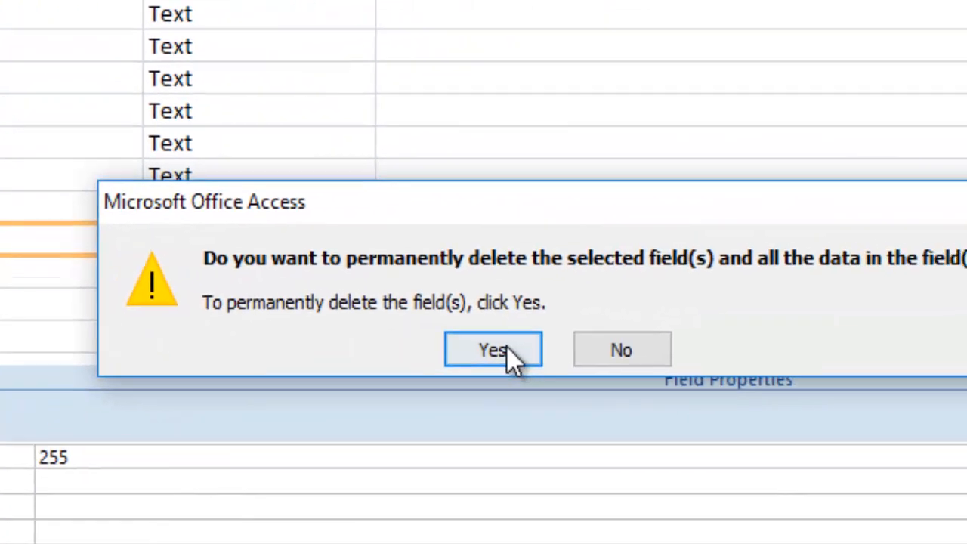
pyautogui.click(498, 350)
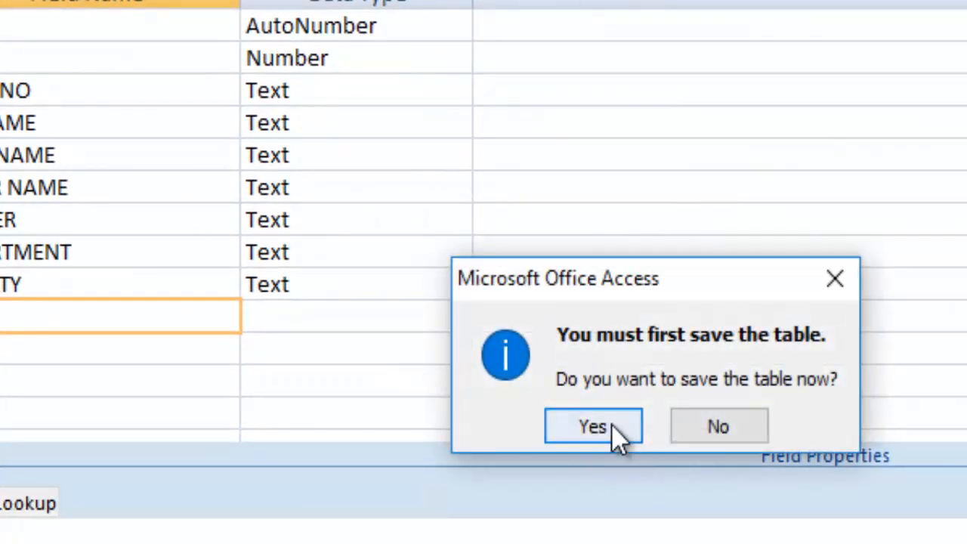
pyautogui.click(614, 428)
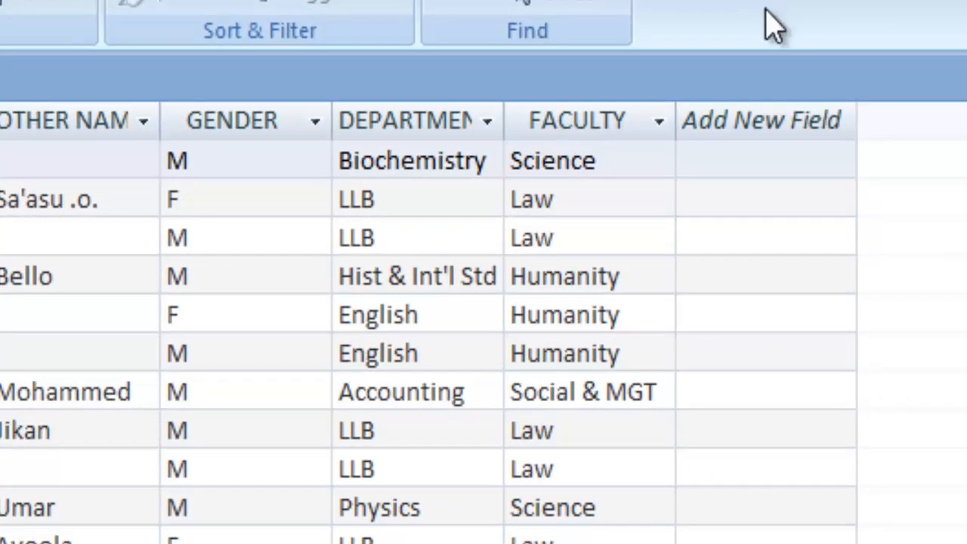
# Widen the DEPARTMENT column and reorder the datasheet columns so FACULTY precedes DEPARTMENT and S/N precedes ID
pyautogui.moveTo(510, 114); pyautogui.dragTo(572, 113)
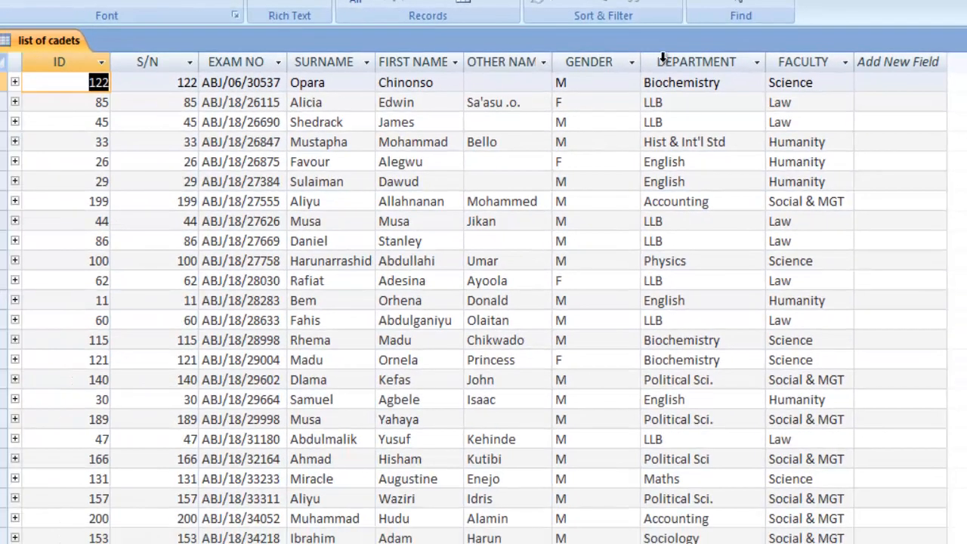
pyautogui.click(790, 67)
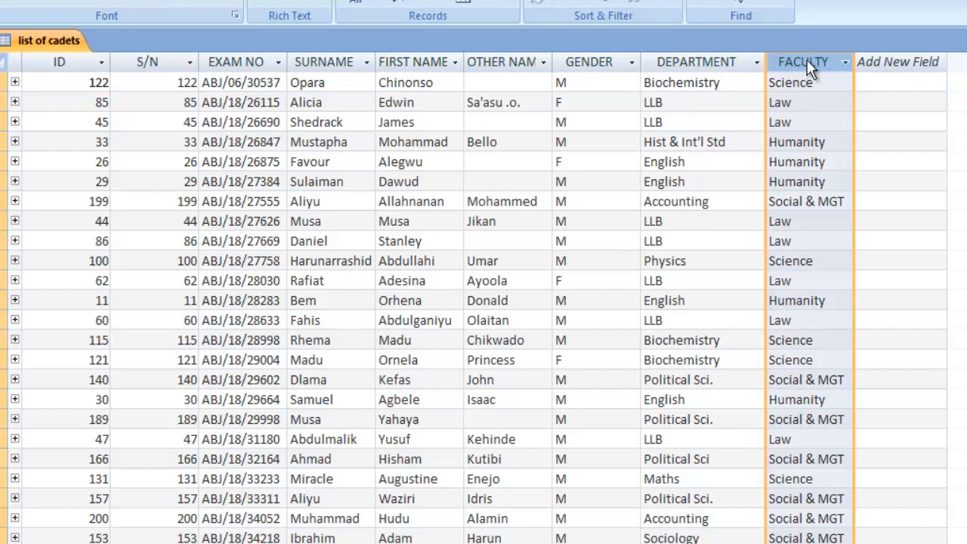
pyautogui.moveTo(807, 59); pyautogui.dragTo(695, 65)
pyautogui.click(159, 65)
pyautogui.moveTo(159, 64); pyautogui.dragTo(34, 73)
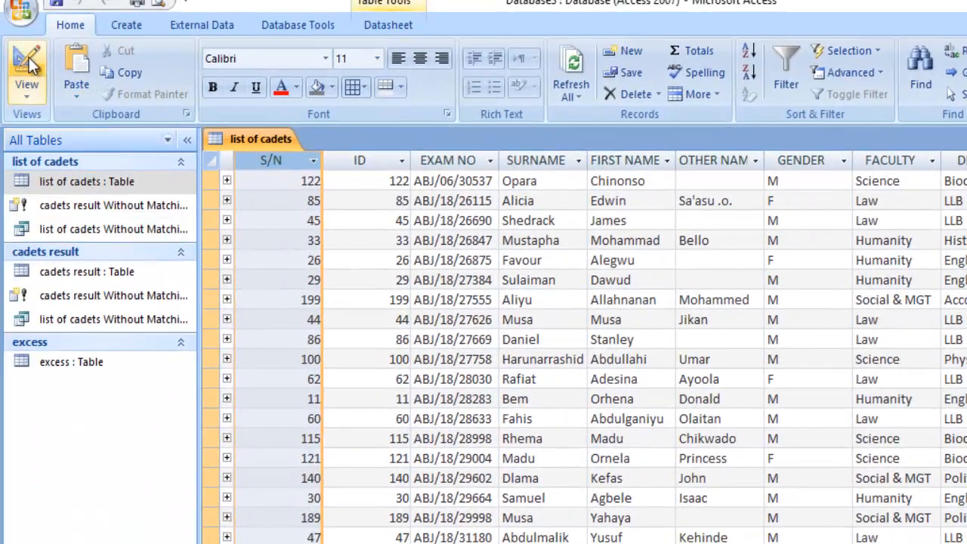
# Move the FACULTY field above DEPARTMENT in Design view and save the table while returning to Datasheet view
pyautogui.click(28, 67)
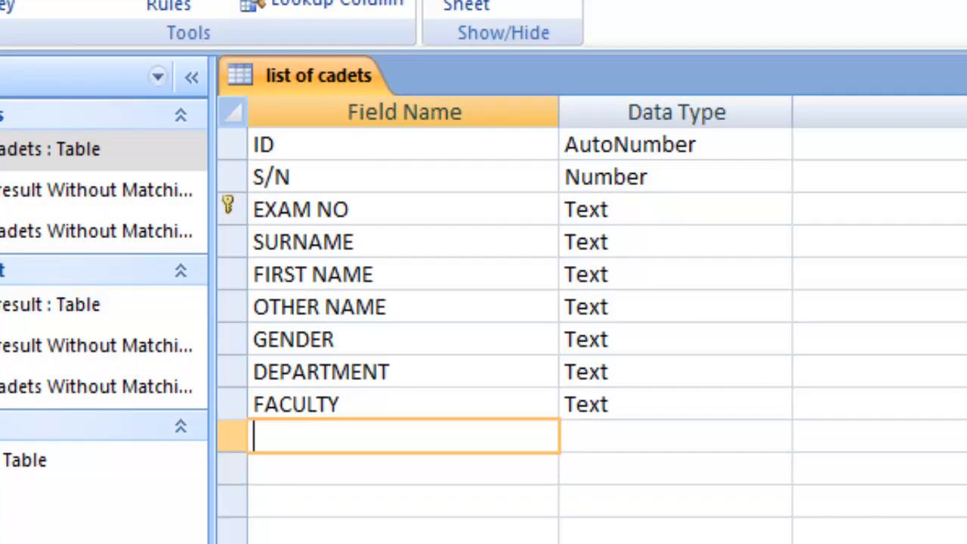
pyautogui.click(242, 415)
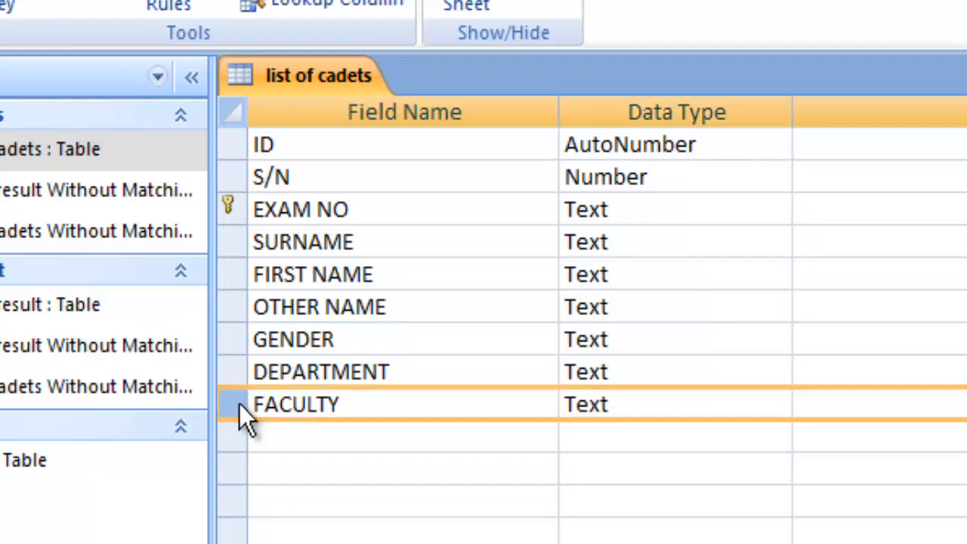
pyautogui.moveTo(241, 414)
pyautogui.mouseDown()
pyautogui.moveTo(234, 316)
pyautogui.moveTo(247, 244)
pyautogui.moveTo(224, 337)
pyautogui.moveTo(229, 254)
pyautogui.moveTo(217, 334)
pyautogui.moveTo(219, 346)
pyautogui.moveTo(239, 333)
pyautogui.moveTo(228, 374)
pyautogui.moveTo(250, 330)
pyautogui.moveTo(231, 361)
pyautogui.moveTo(229, 400)
pyautogui.mouseUp()
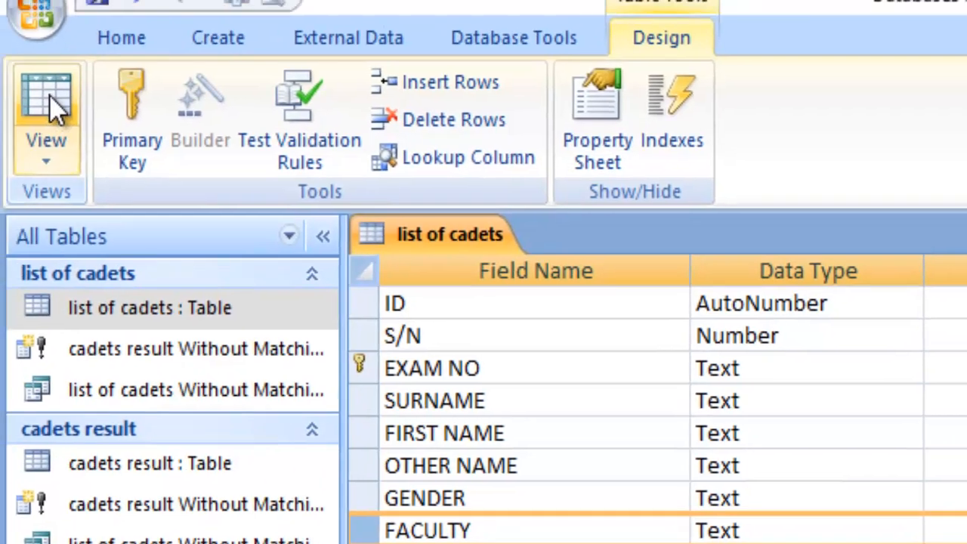
pyautogui.click(49, 95)
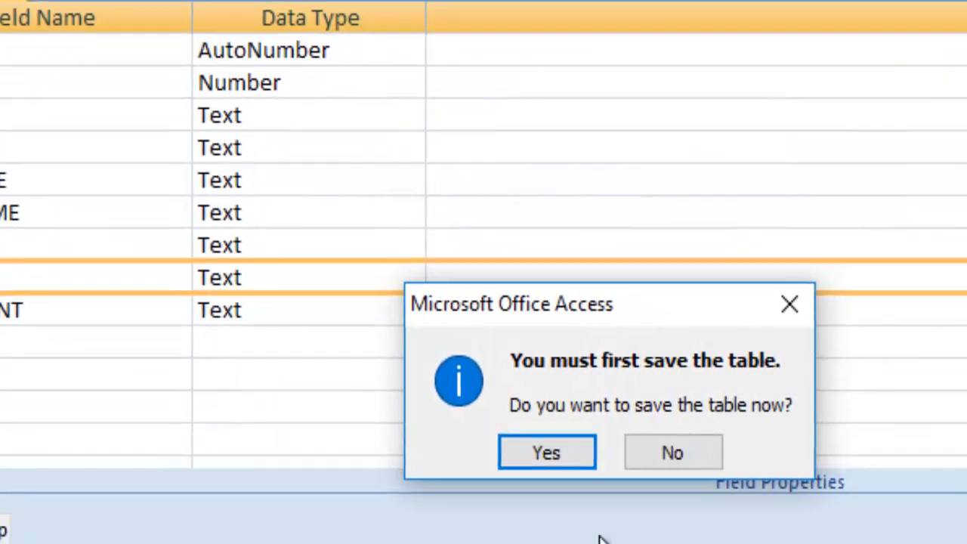
pyautogui.click(367, 357)
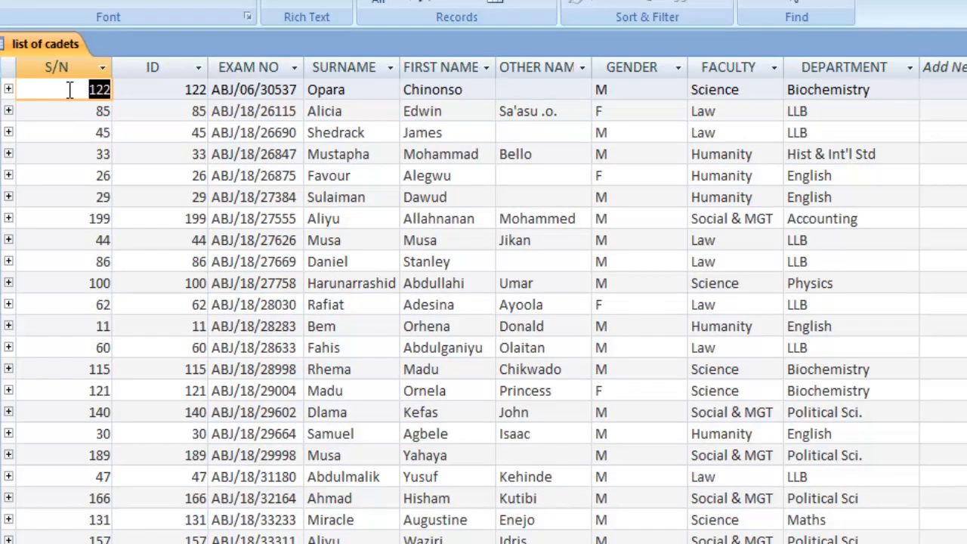
# Sort the list of cadets records by the S/N column in ascending order
pyautogui.click(54, 68)
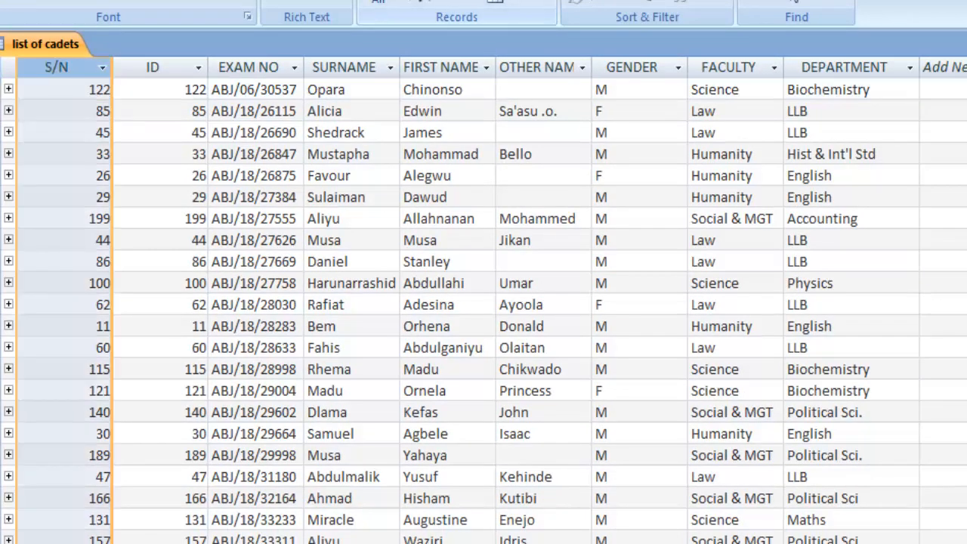
pyautogui.click(575, 0)
# Hide the ID column in the list of cadets datasheet
pyautogui.click(202, 65)
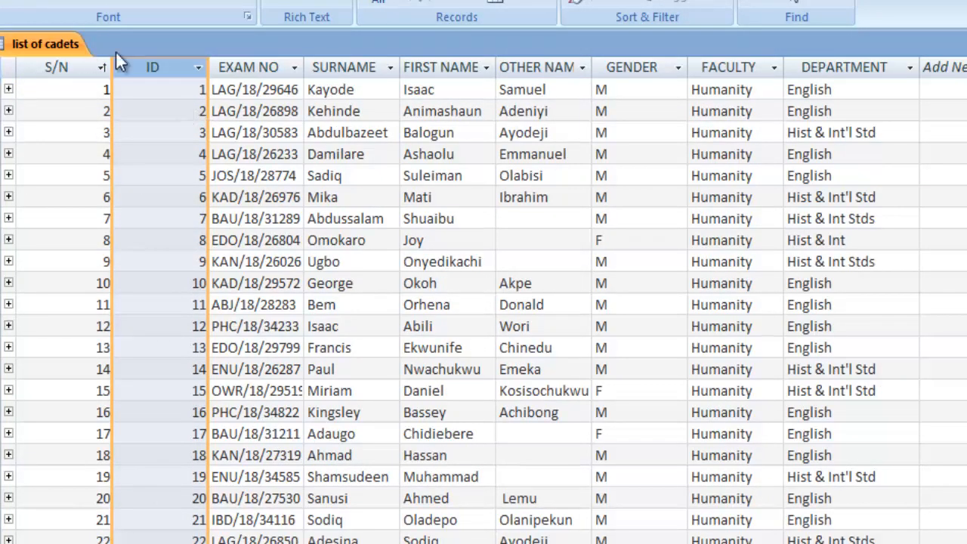
pyautogui.rightClick(157, 70)
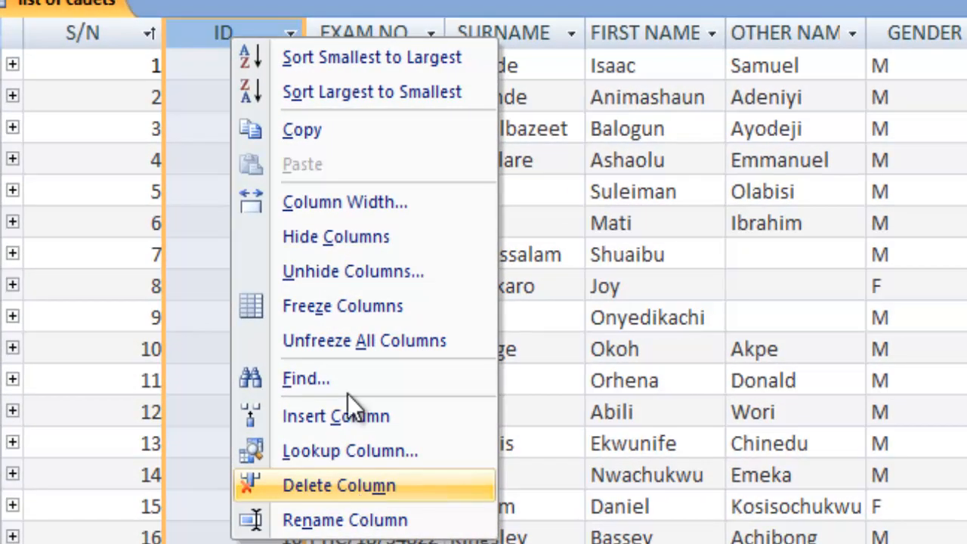
pyautogui.click(330, 243)
# Unhide the ID column between S/N and EXAM NO
pyautogui.moveTo(148, 32); pyautogui.dragTo(232, 32)
pyautogui.rightClick(228, 34)
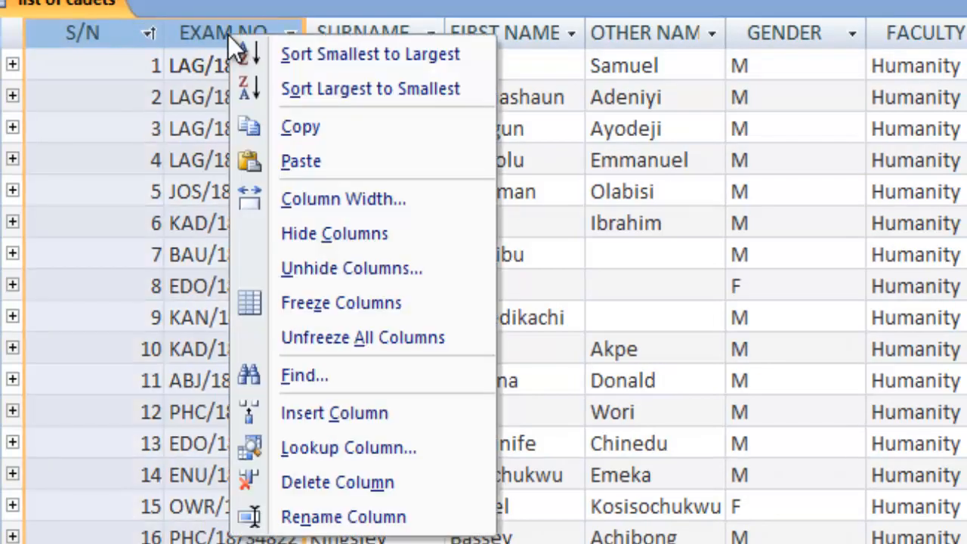
pyautogui.click(321, 266)
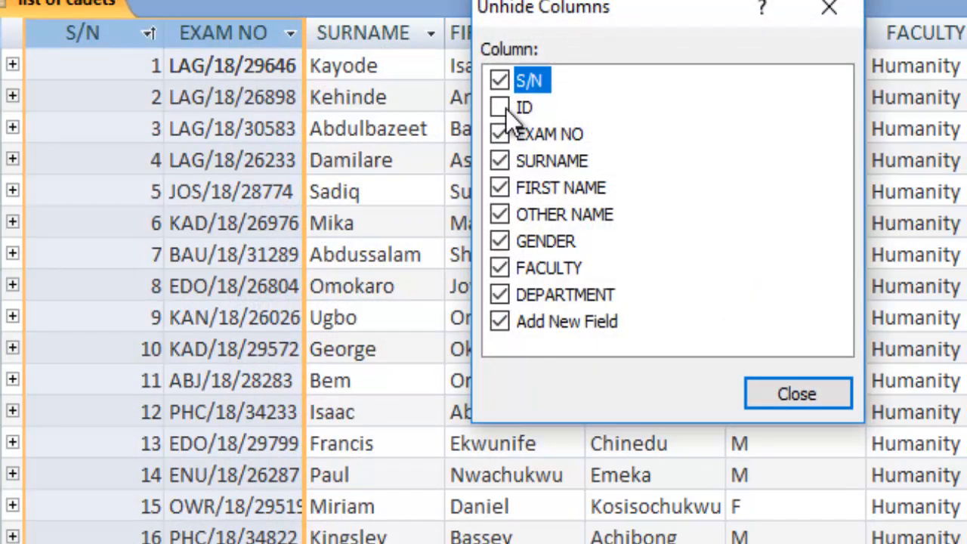
pyautogui.click(500, 108)
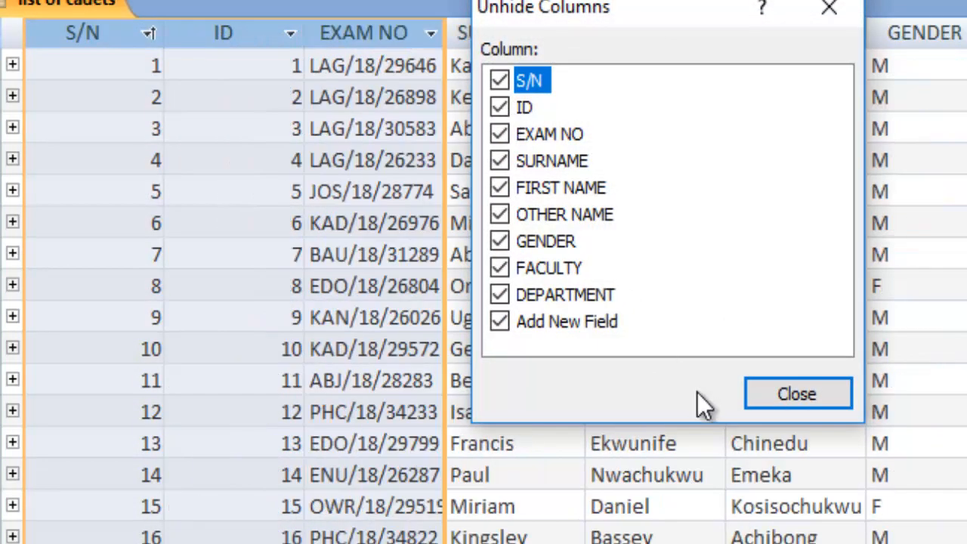
pyautogui.click(775, 395)
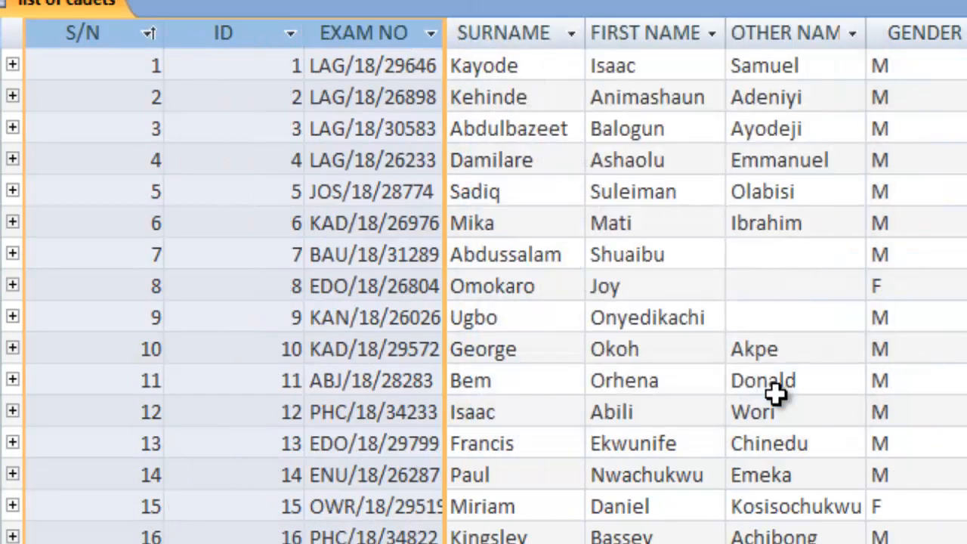
pyautogui.rightClick(221, 27)
pyautogui.press('Escape')
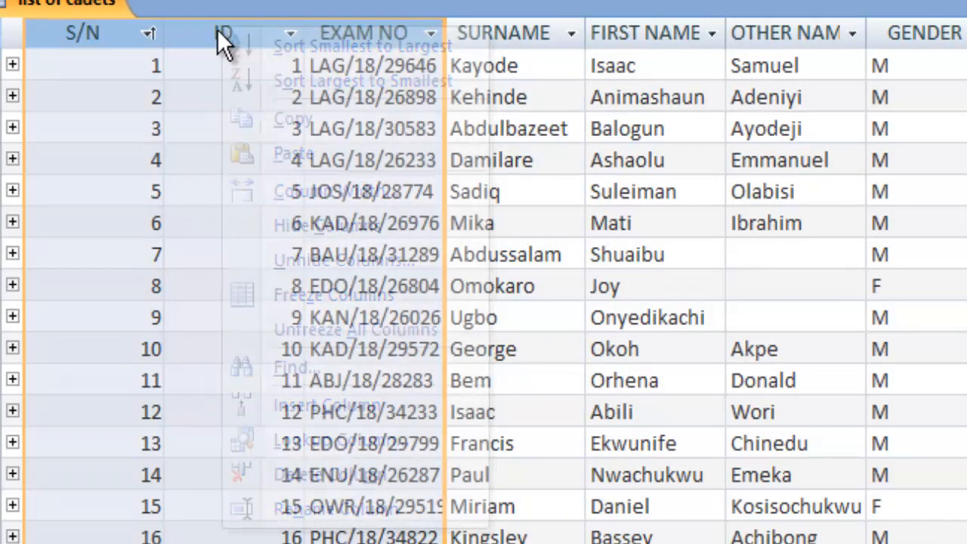
pyautogui.click(718, 304)
pyautogui.click(234, 37)
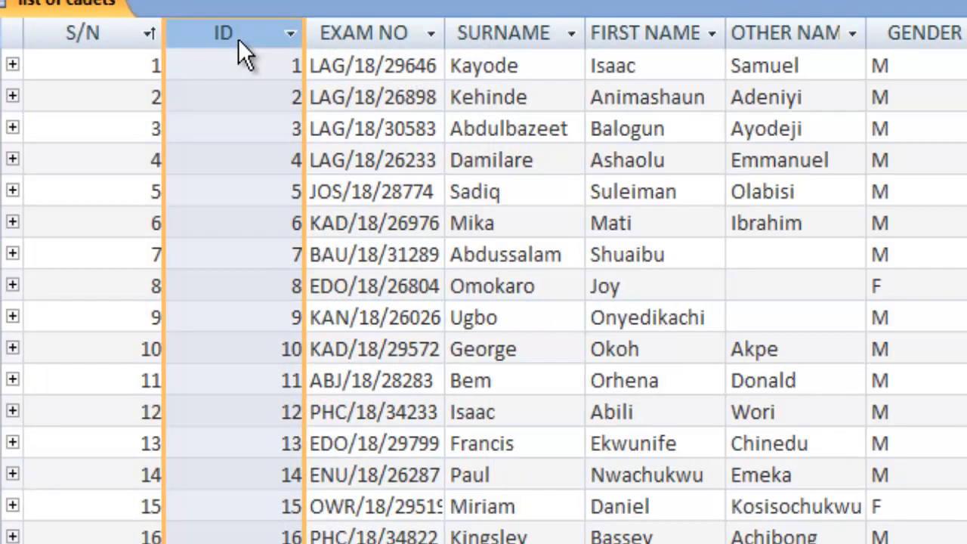
pyautogui.rightClick(212, 31)
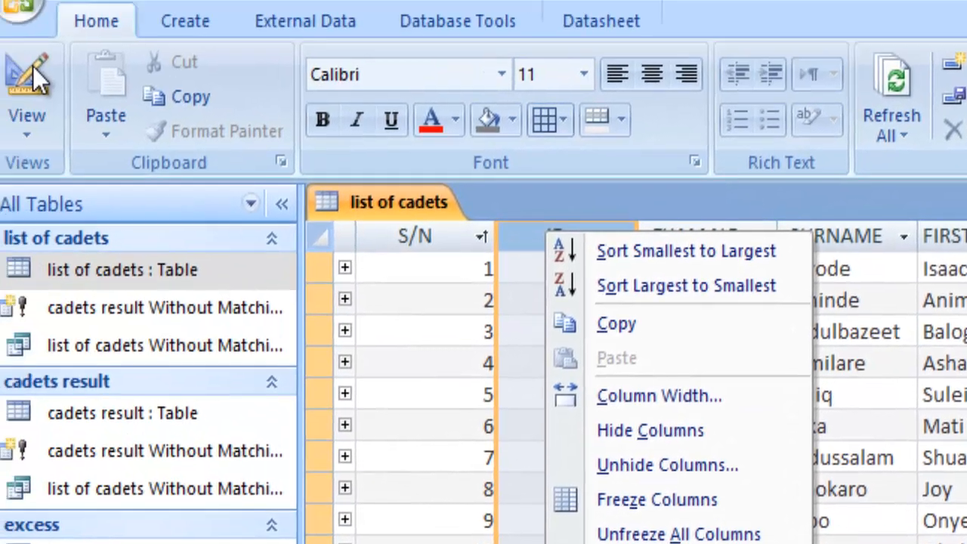
# Delete the S/N field from the list of cadets table in Design view, and save the table while returning to Datasheet view
pyautogui.click(30, 68)
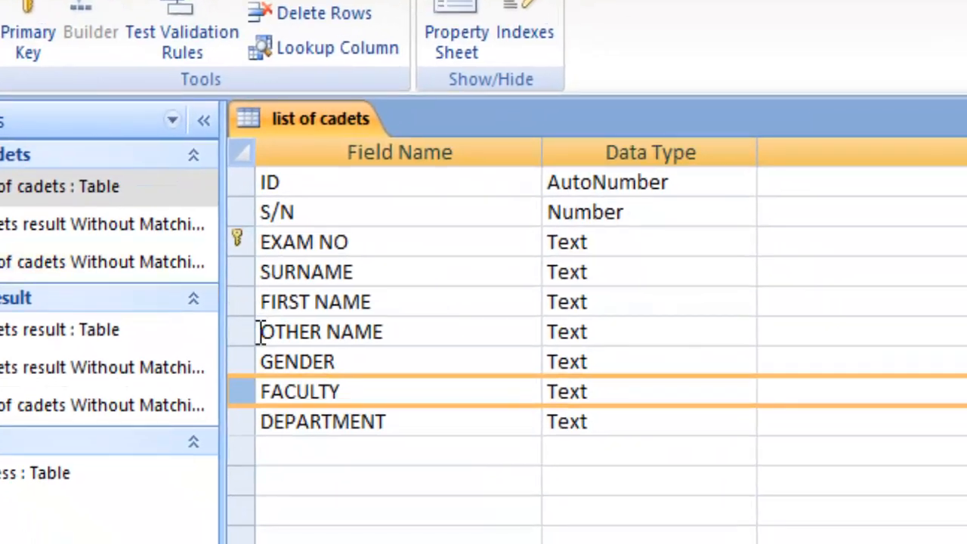
pyautogui.click(230, 182)
pyautogui.rightClick(230, 182)
pyautogui.click(596, 450)
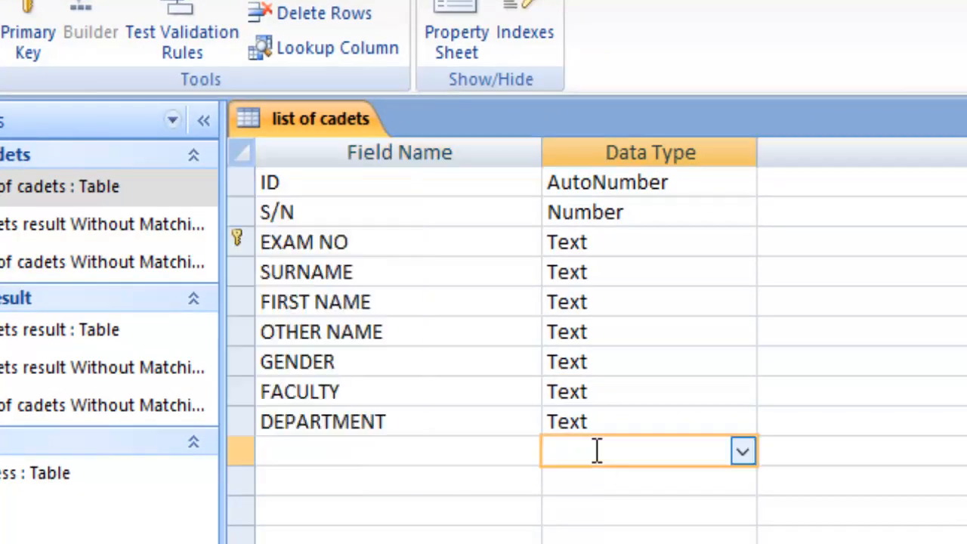
pyautogui.click(236, 213)
pyautogui.rightClick(236, 213)
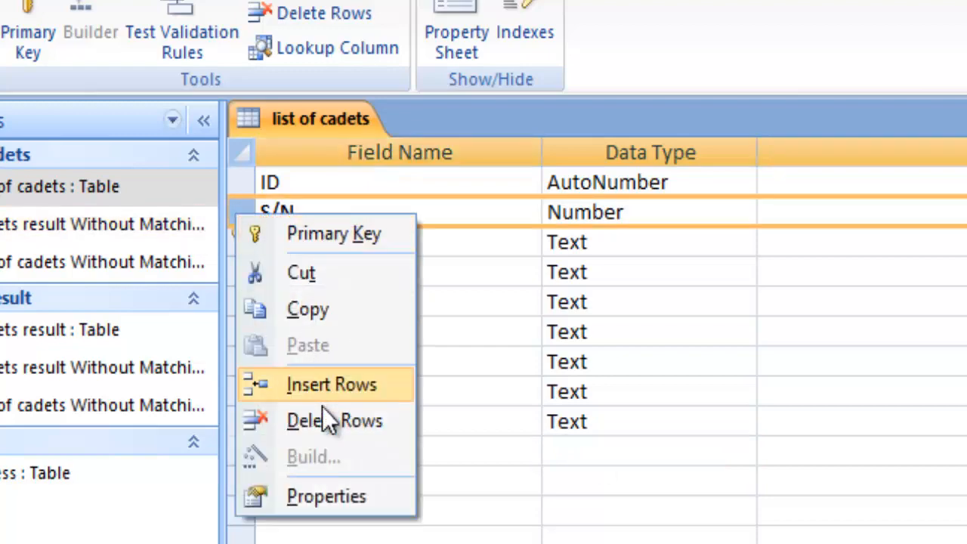
pyautogui.click(332, 423)
pyautogui.click(558, 412)
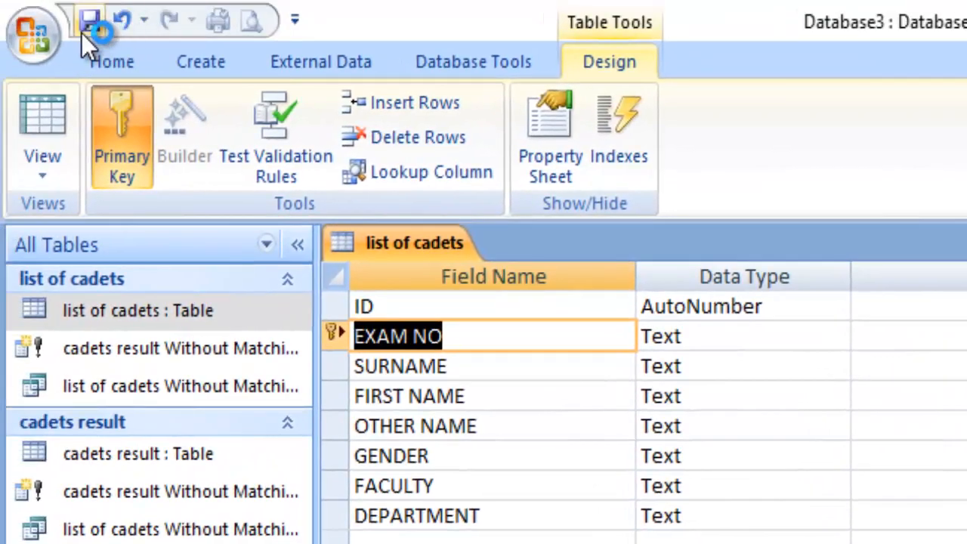
pyautogui.click(80, 30)
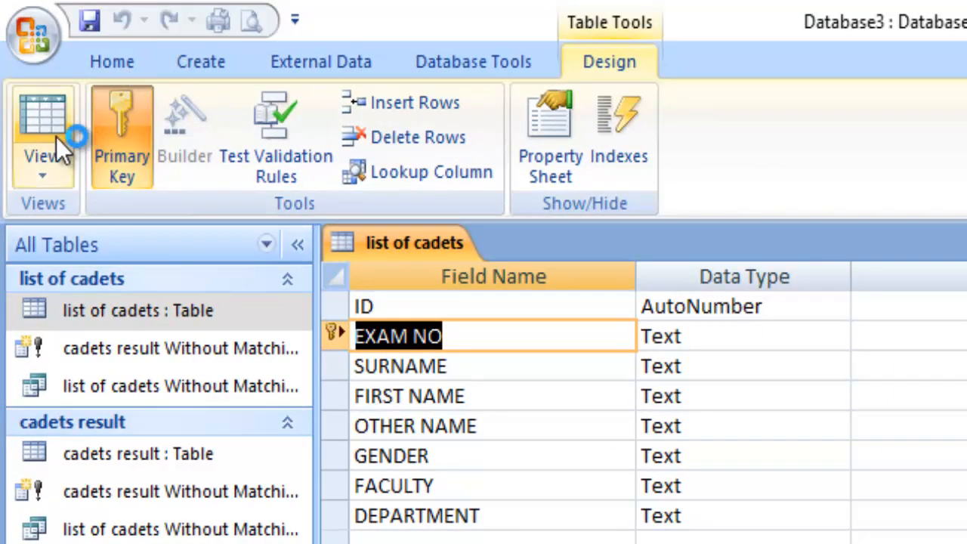
pyautogui.click(44, 121)
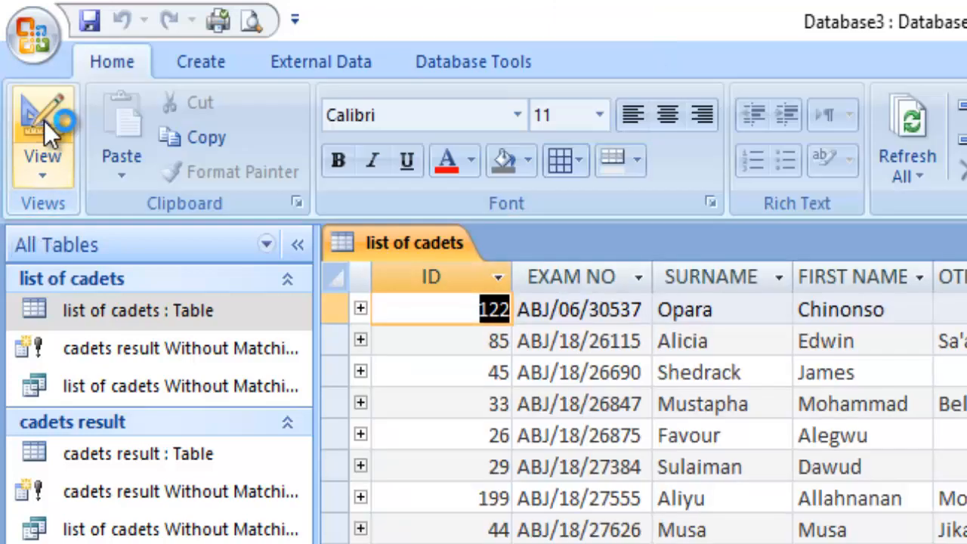
# Close the list of cadets table and rename it as CADETS
pyautogui.click(191, 308)
pyautogui.rightClick(170, 312)
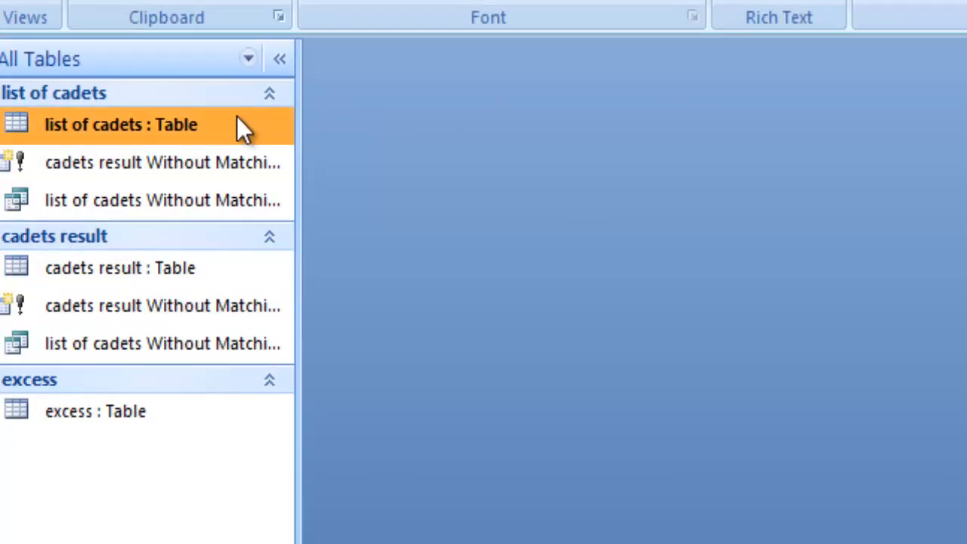
pyautogui.rightClick(174, 118)
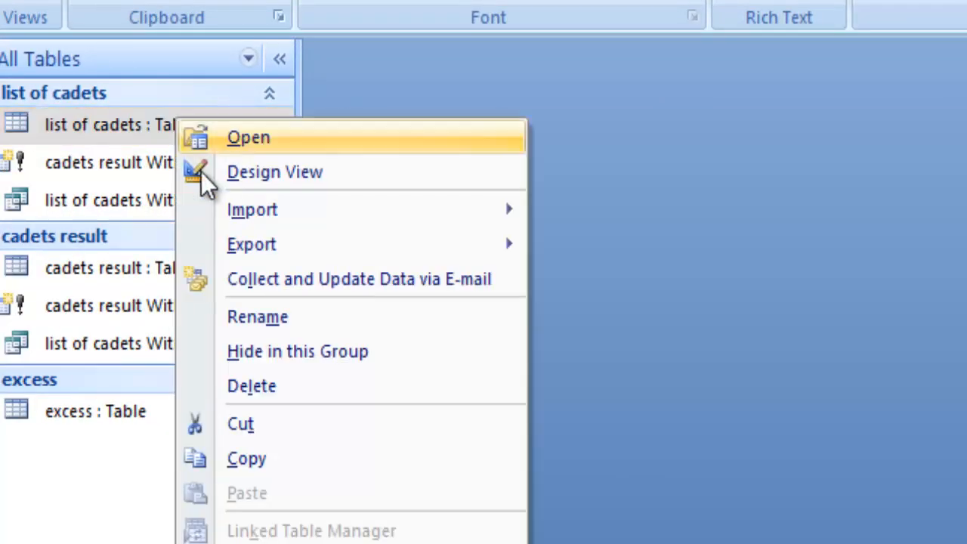
pyautogui.click(238, 326)
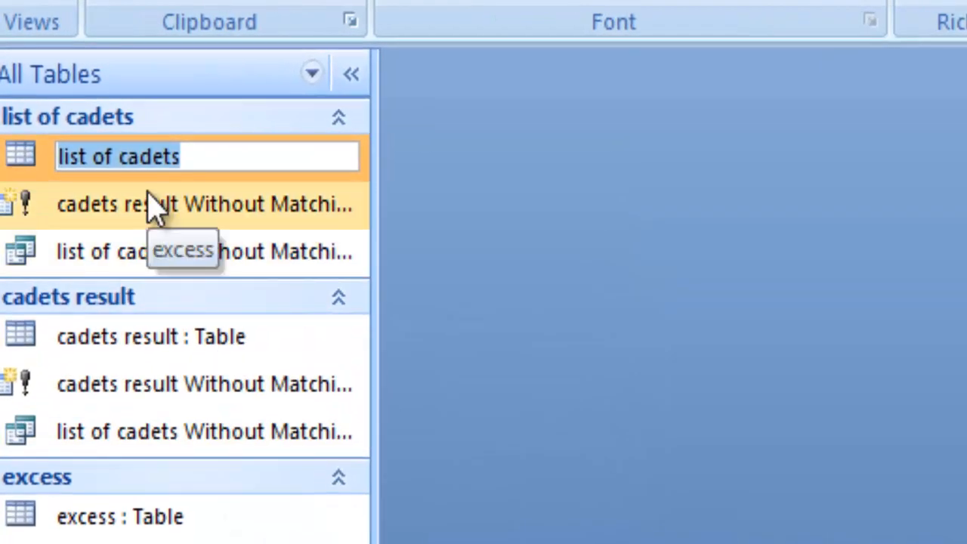
pyautogui.write('c')
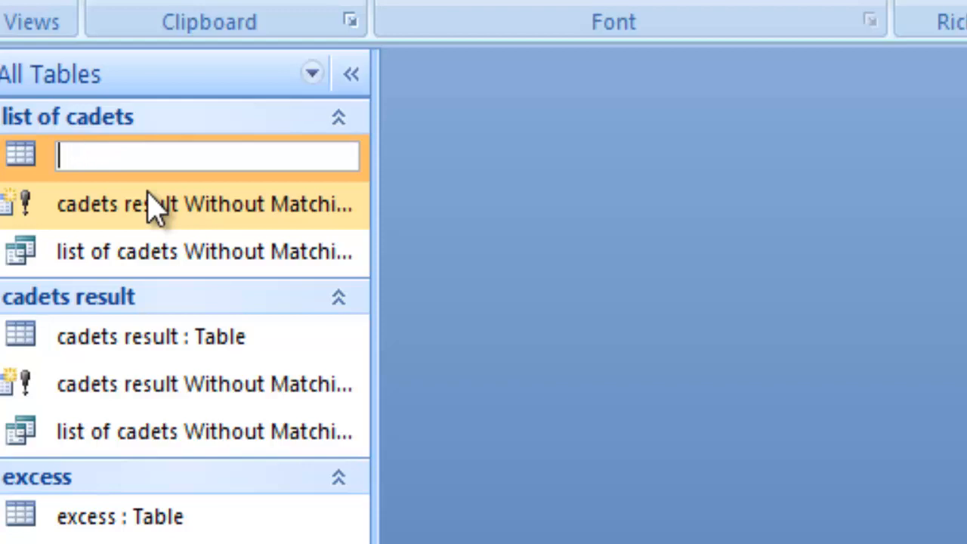
pyautogui.write('CADETS')
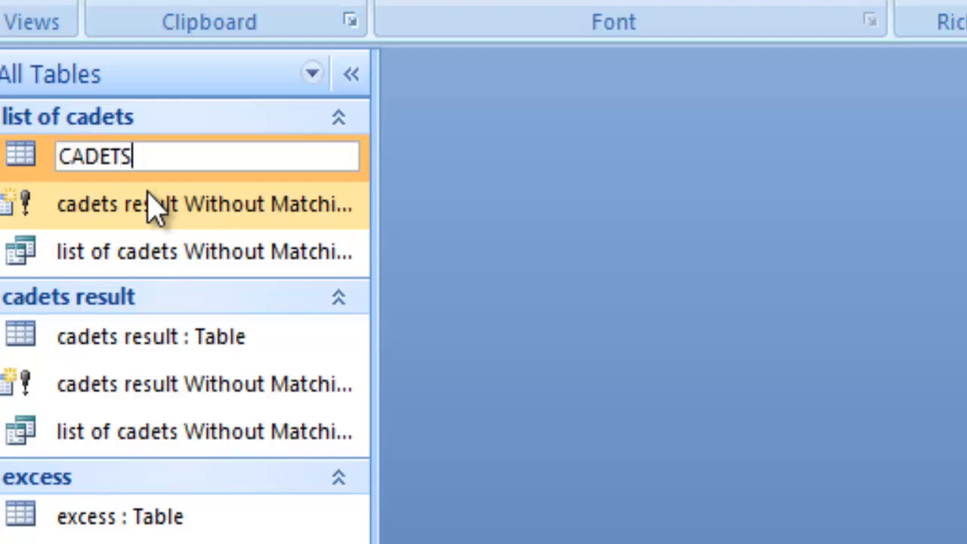
pyautogui.press('Return')
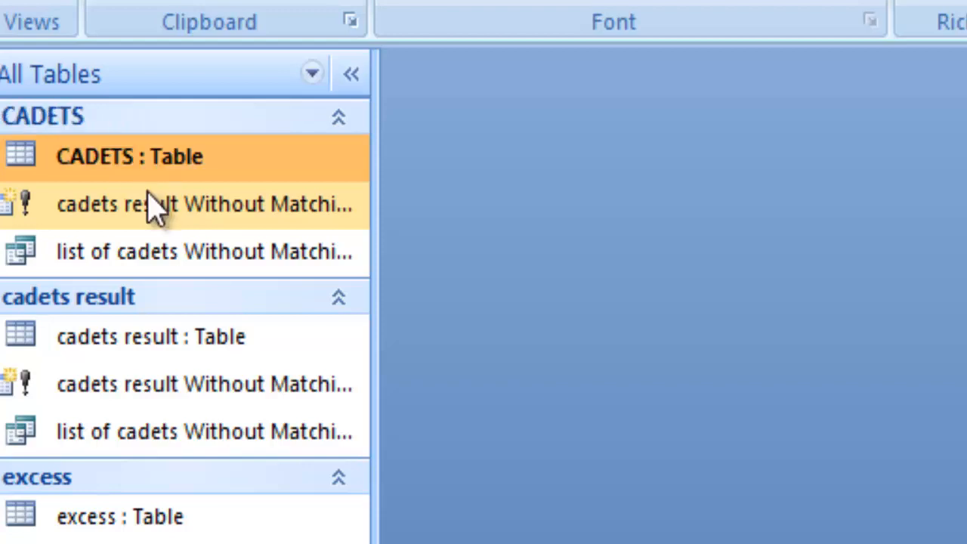
# Copy the CADETS table and paste it as a Structure Only table named Copy Of CADETS
pyautogui.rightClick(127, 176)
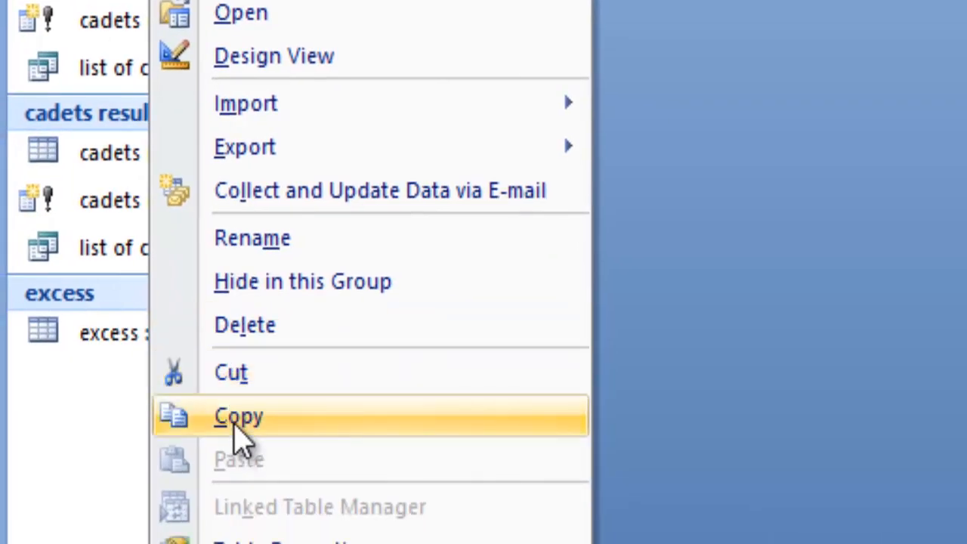
pyautogui.click(235, 418)
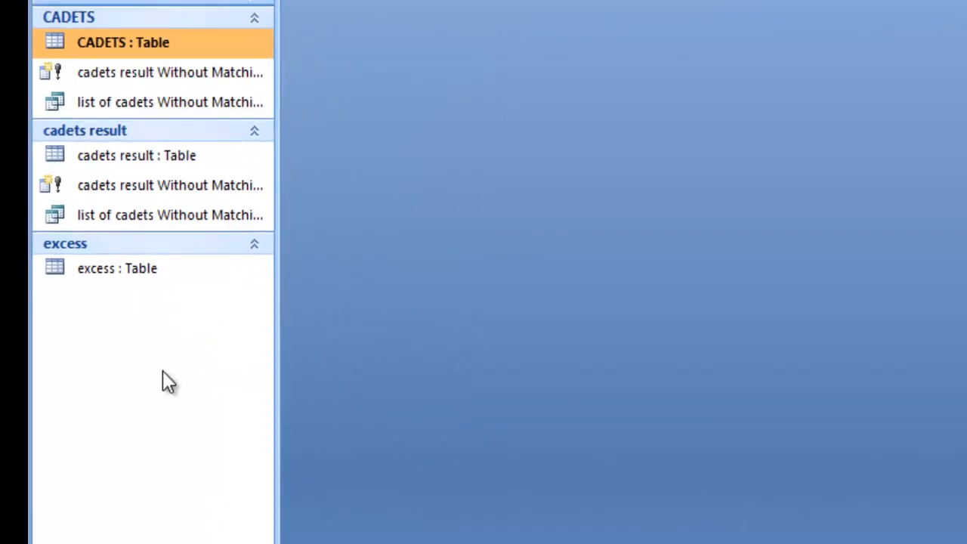
pyautogui.rightClick(166, 382)
pyautogui.click(231, 492)
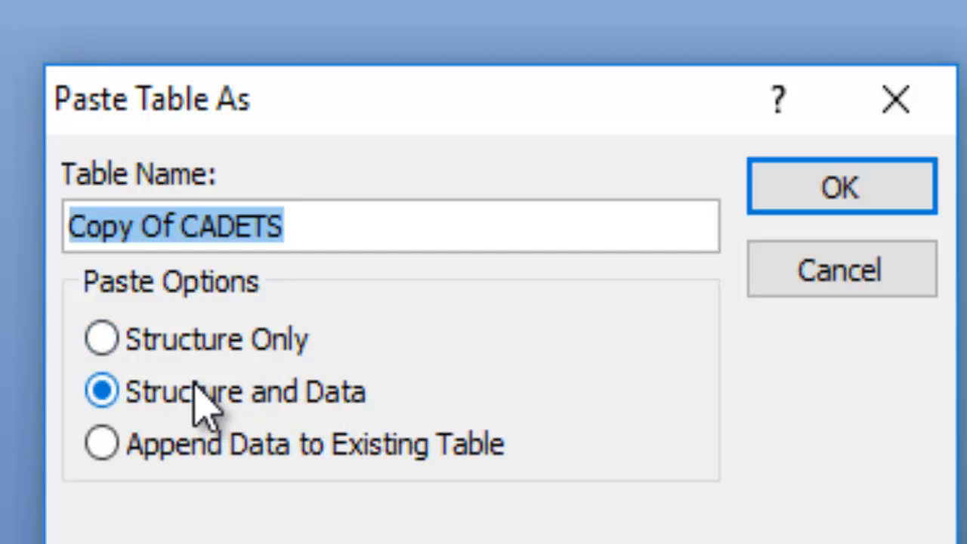
pyautogui.click(192, 342)
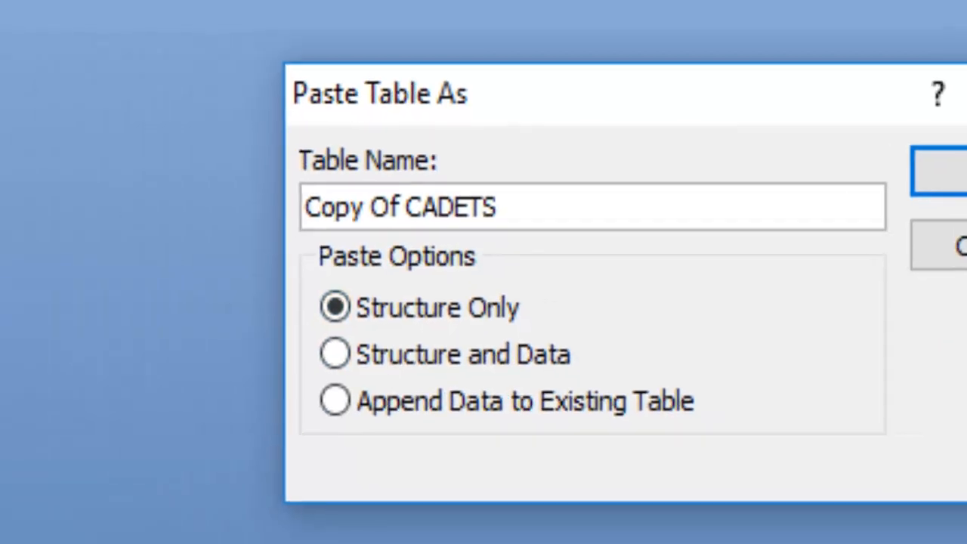
pyautogui.click(841, 187)
# Open CADETS and Copy Of CADETS to compare their contents, and close the copy
pyautogui.doubleClick(98, 88)
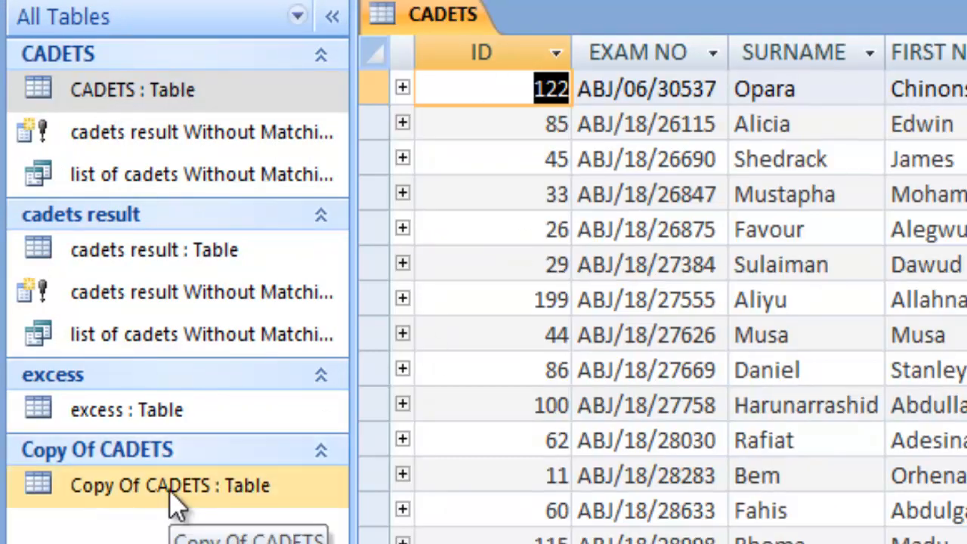
pyautogui.doubleClick(174, 502)
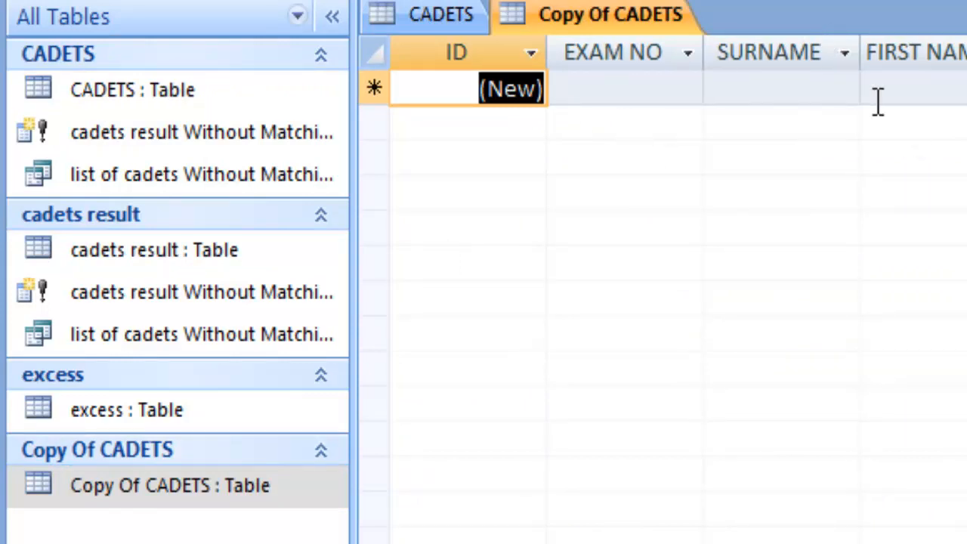
pyautogui.click(465, 21)
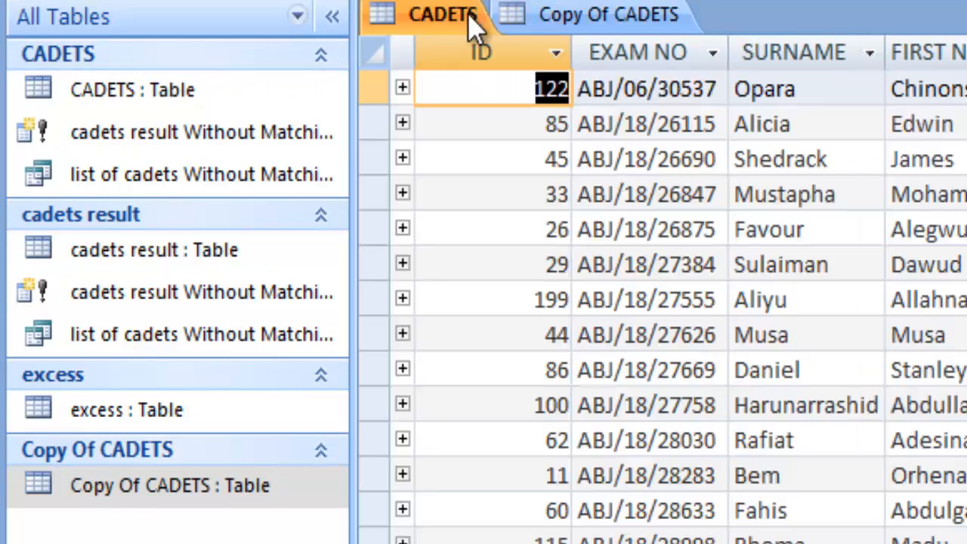
pyautogui.click(549, 31)
pyautogui.click(965, 14)
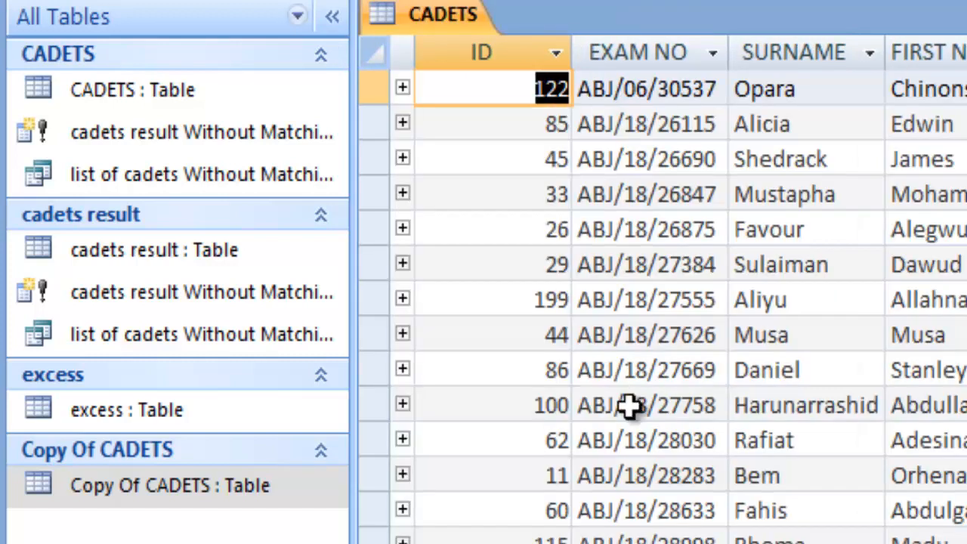
# Copy the CADETS table, append its data to the existing Copy Of CADETS table, and open that copy
pyautogui.click(34, 95)
pyautogui.rightClick(90, 95)
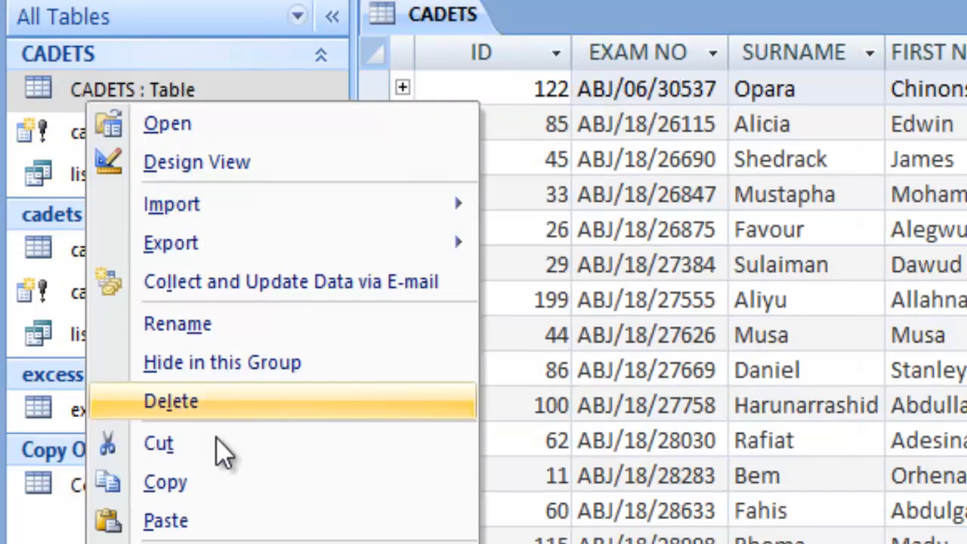
pyautogui.click(194, 484)
pyautogui.hotkey('ctrl', 'v')
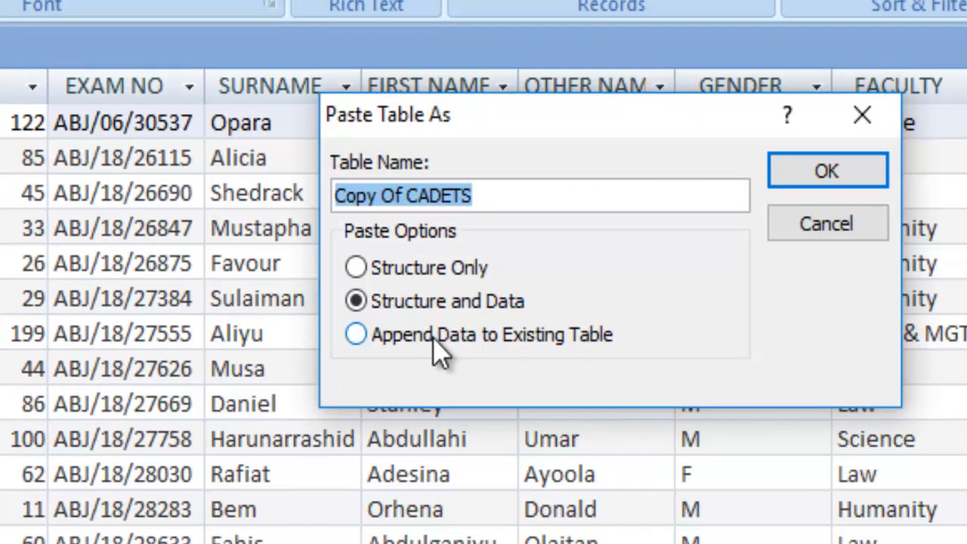
pyautogui.click(434, 339)
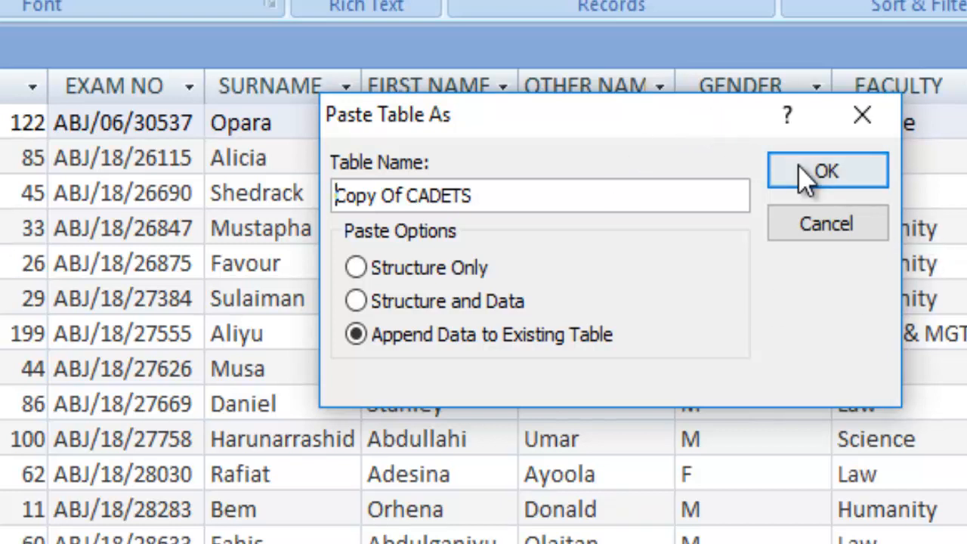
pyautogui.click(822, 180)
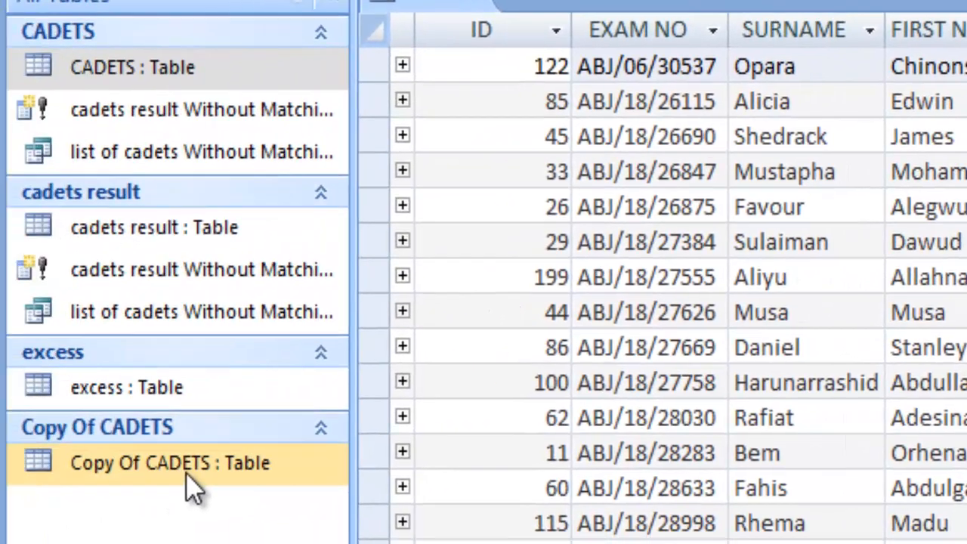
pyautogui.doubleClick(182, 479)
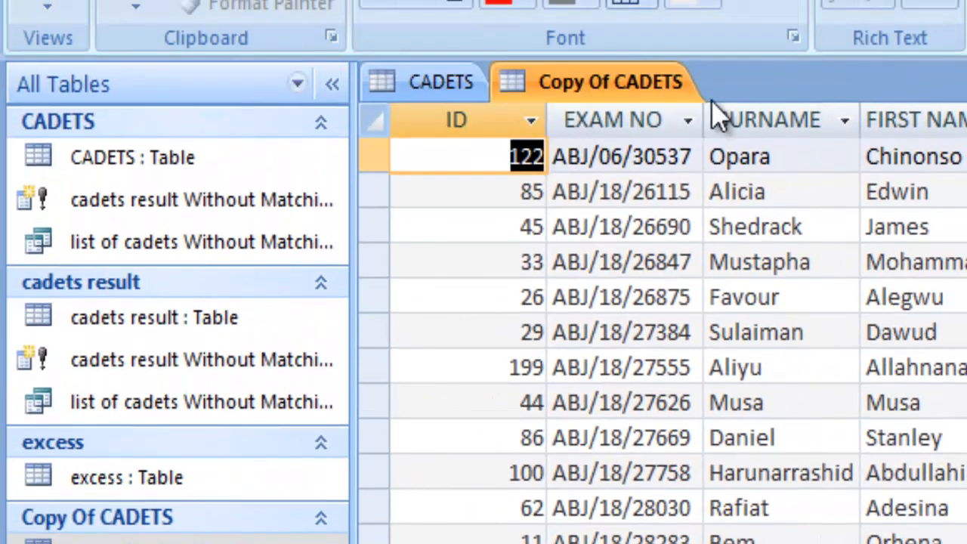
# Copy the CADETS table and paste its structure and data as a new table named Copy Of CADETS 1
pyautogui.rightClick(187, 157)
pyautogui.click(260, 532)
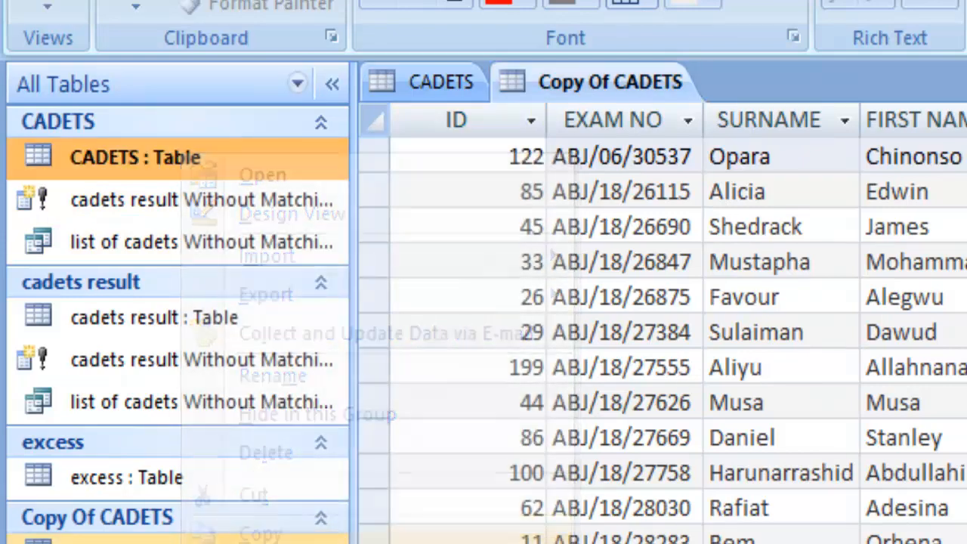
pyautogui.hotkey('ctrl', 'v')
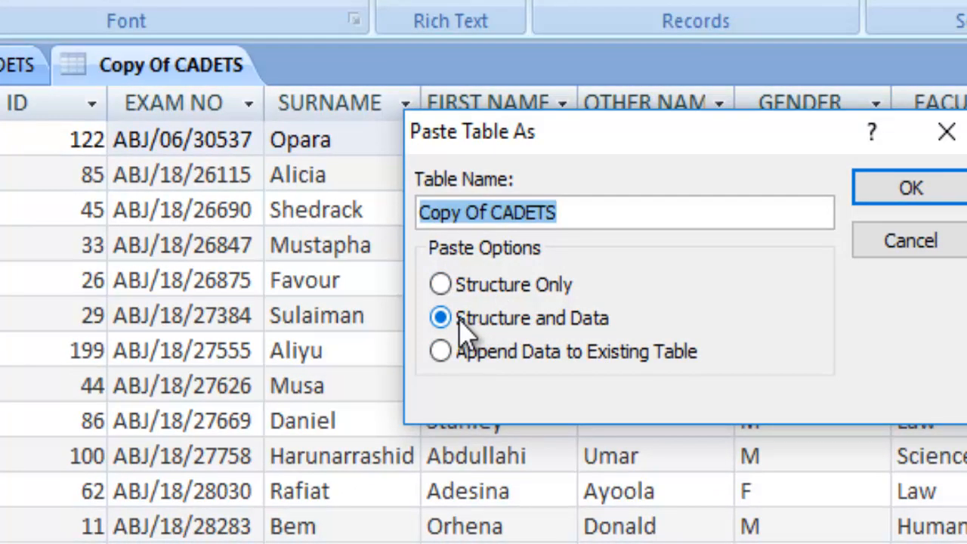
pyautogui.click(424, 214)
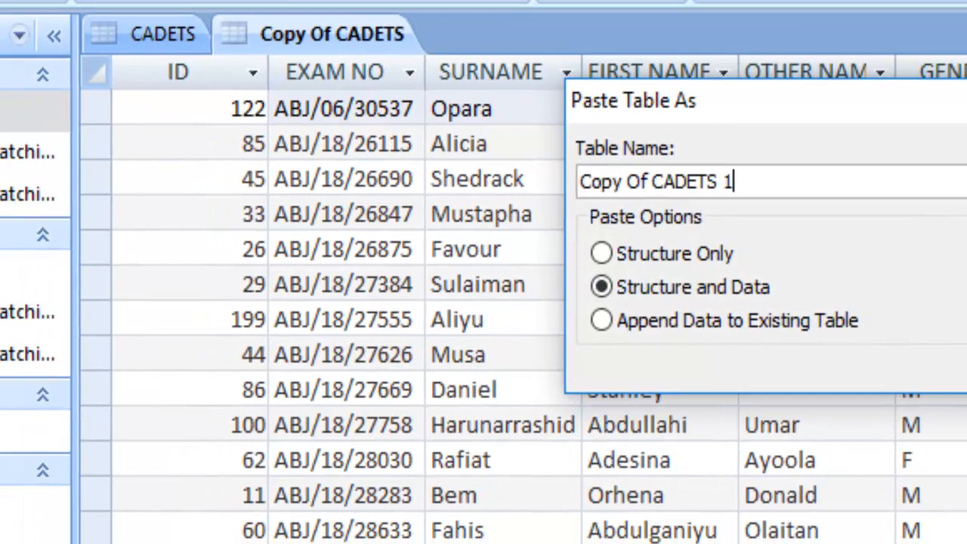
pyautogui.click(883, 198)
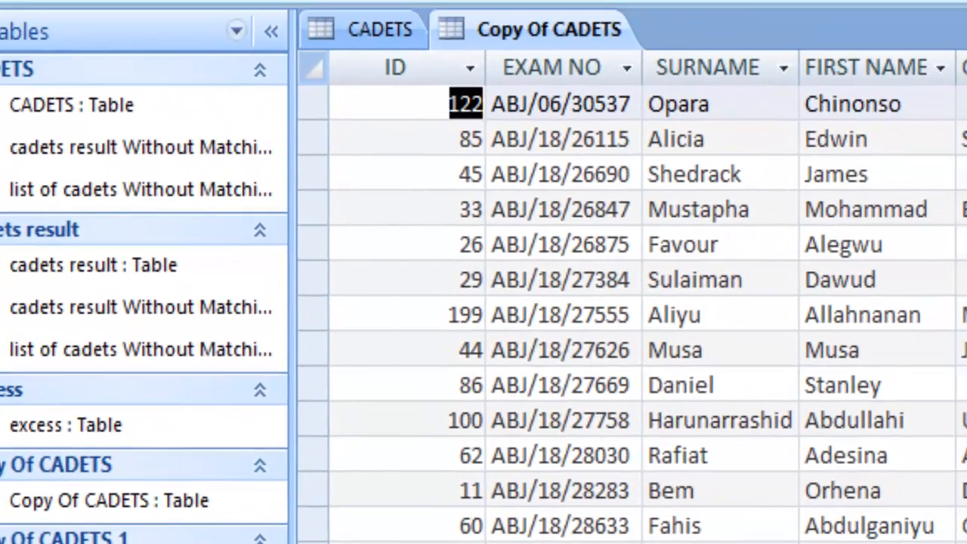
# Open Copy Of CADETS 1 and compare its records with CADETS, closing the Copy Of CADETS table
pyautogui.doubleClick(195, 528)
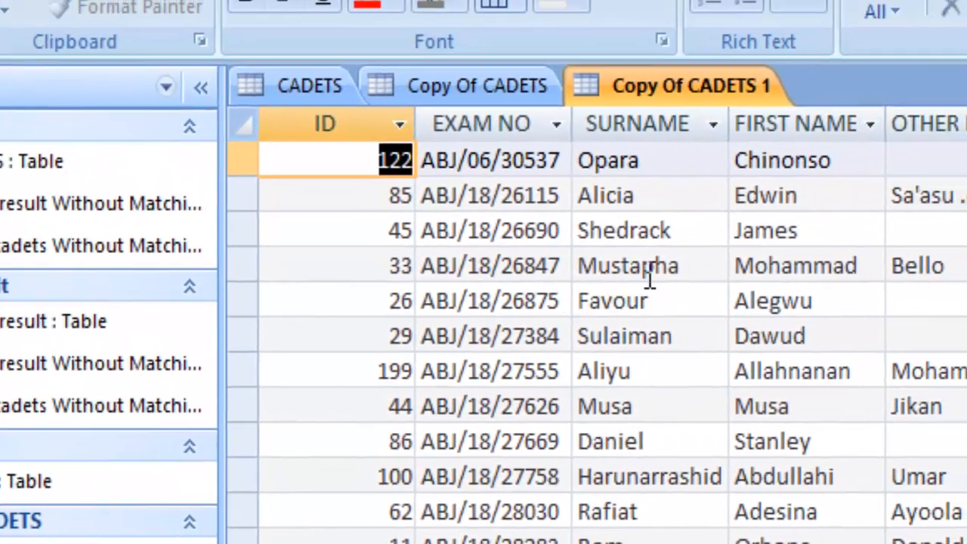
pyautogui.hotkey('ctrl', 'w')
pyautogui.hotkey('ctrl', 'w')
pyautogui.hotkey('ctrl', 'w')
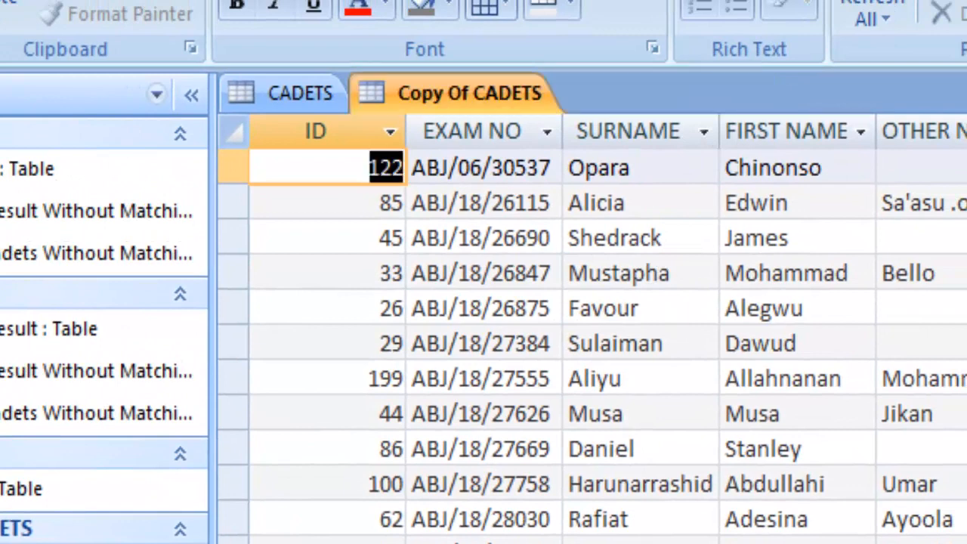
pyautogui.press('Return')
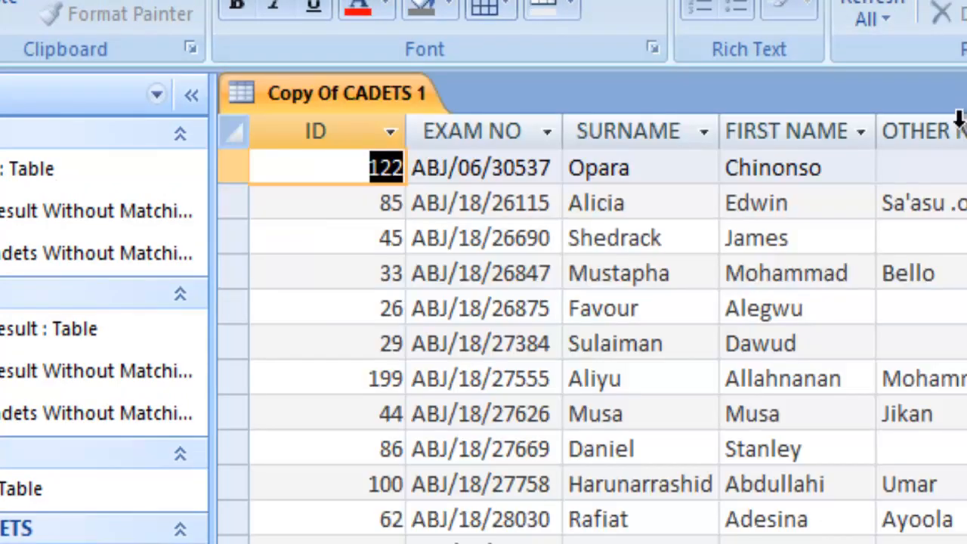
pyautogui.doubleClick(9, 169)
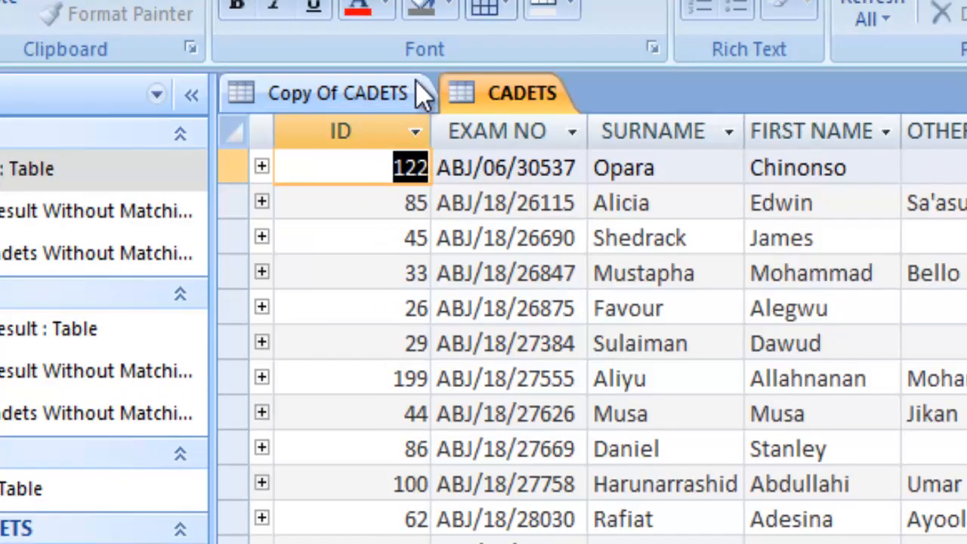
pyautogui.click(390, 98)
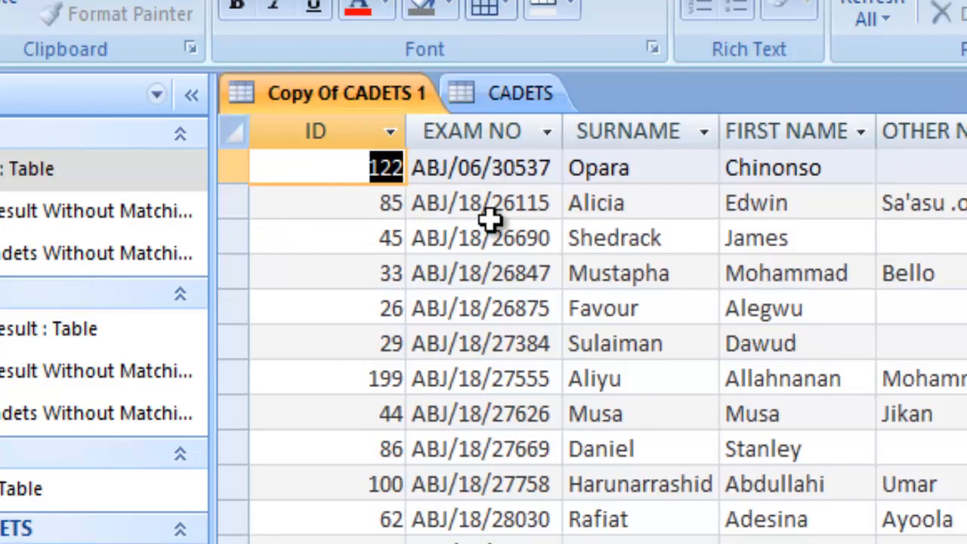
pyautogui.click(485, 97)
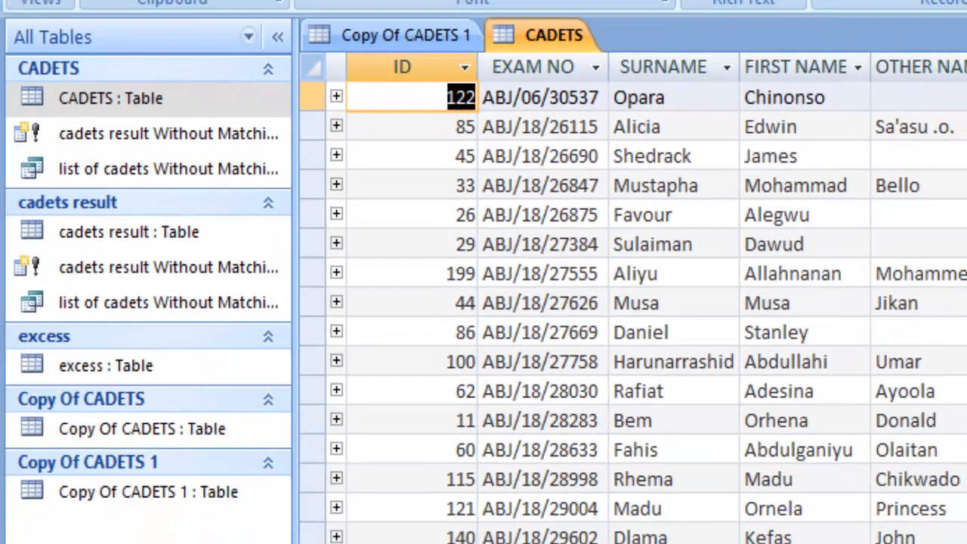
# Close the Copy Of CADETS 1 and CADETS datasheets and open the CADETS table in Design View
pyautogui.hotkey('ctrl', 'w')
pyautogui.hotkey('ctrl', 'w')
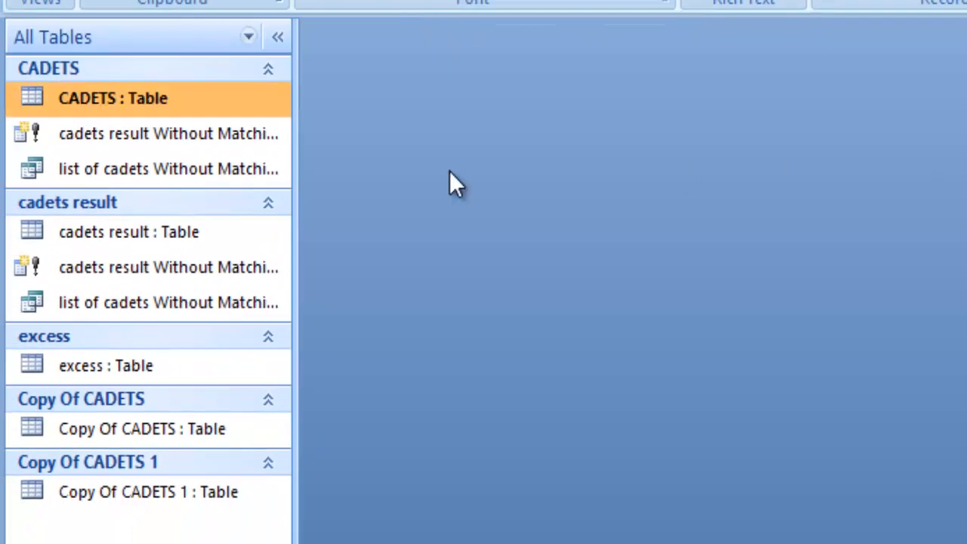
pyautogui.rightClick(69, 99)
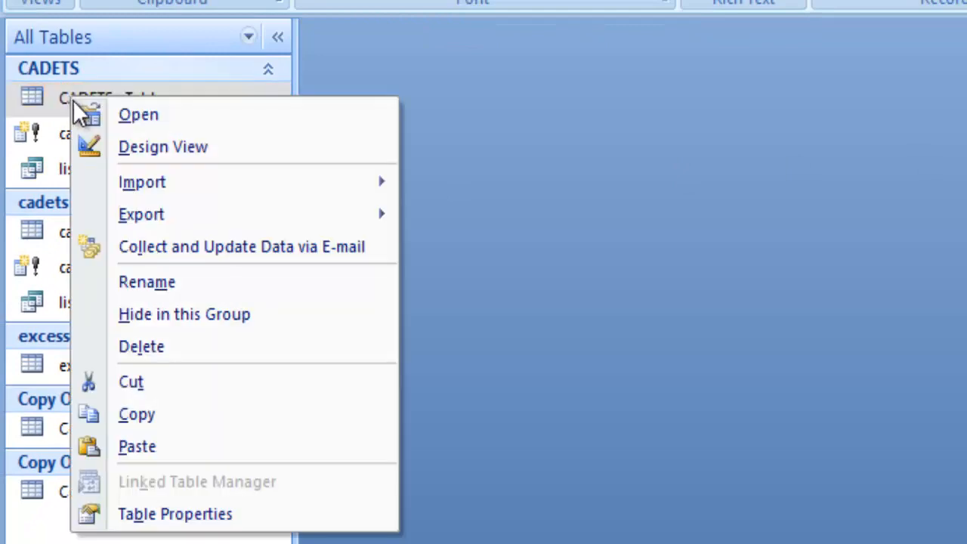
pyautogui.click(130, 153)
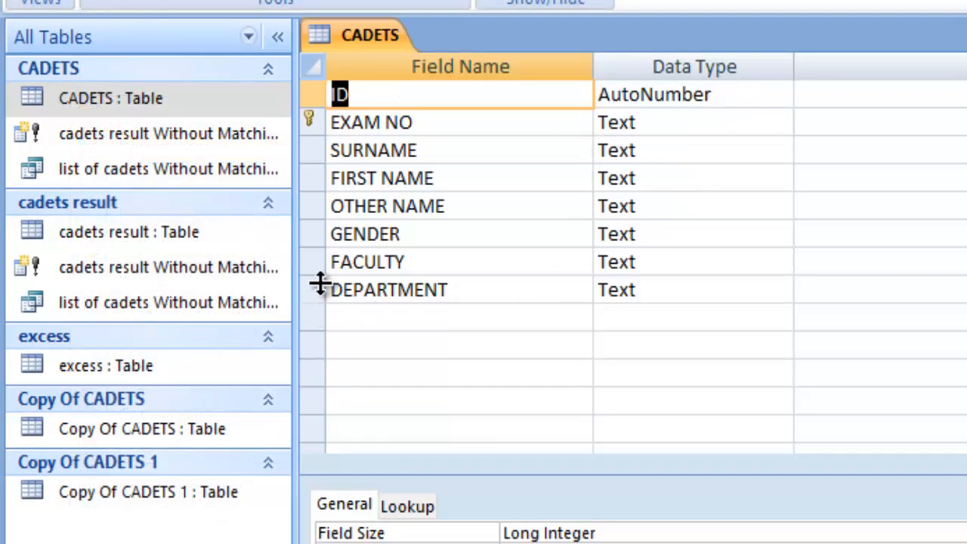
# Insert a Text field named MARITAL STATUS between OTHER NAME and GENDER in the CADETS design
pyautogui.click(352, 317)
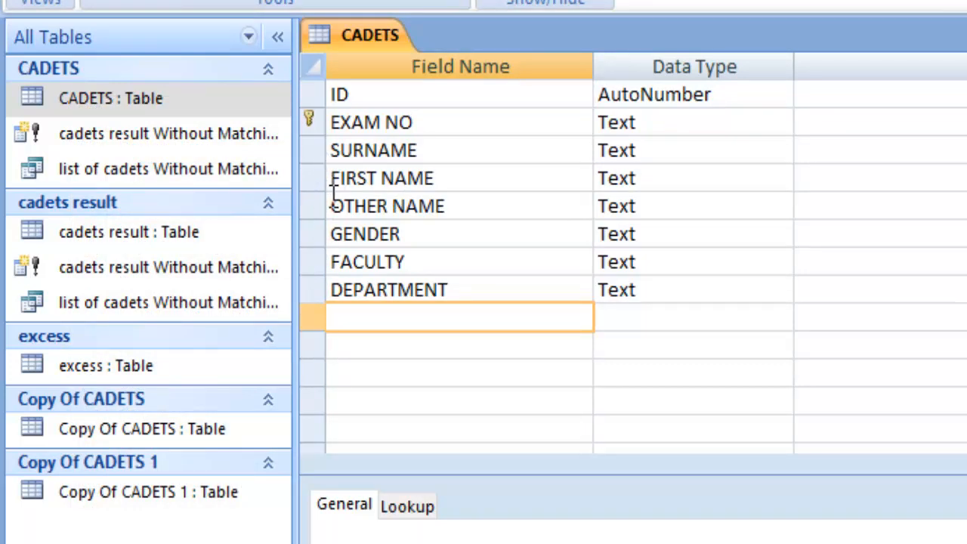
pyautogui.click(314, 239)
pyautogui.rightClick(312, 239)
pyautogui.click(311, 227)
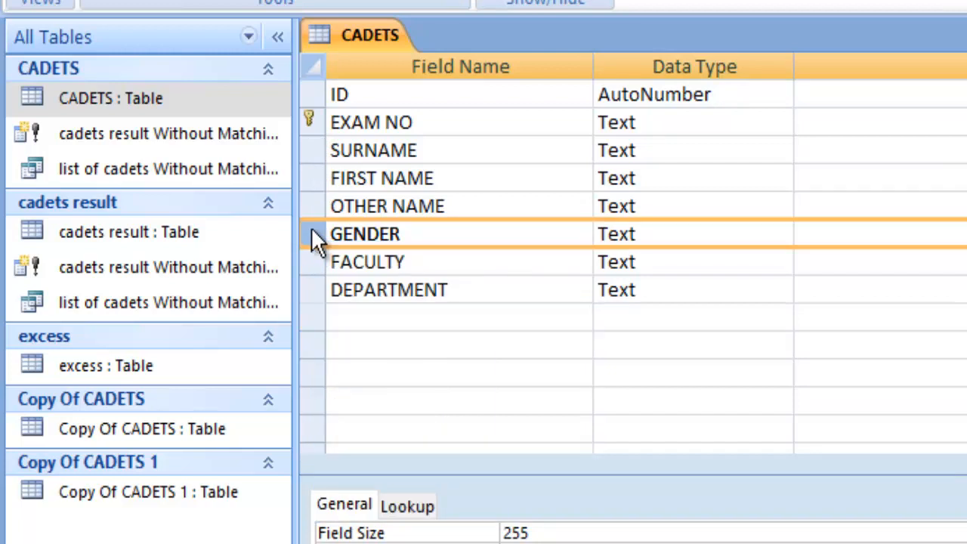
pyautogui.rightClick(311, 230)
pyautogui.press('Escape')
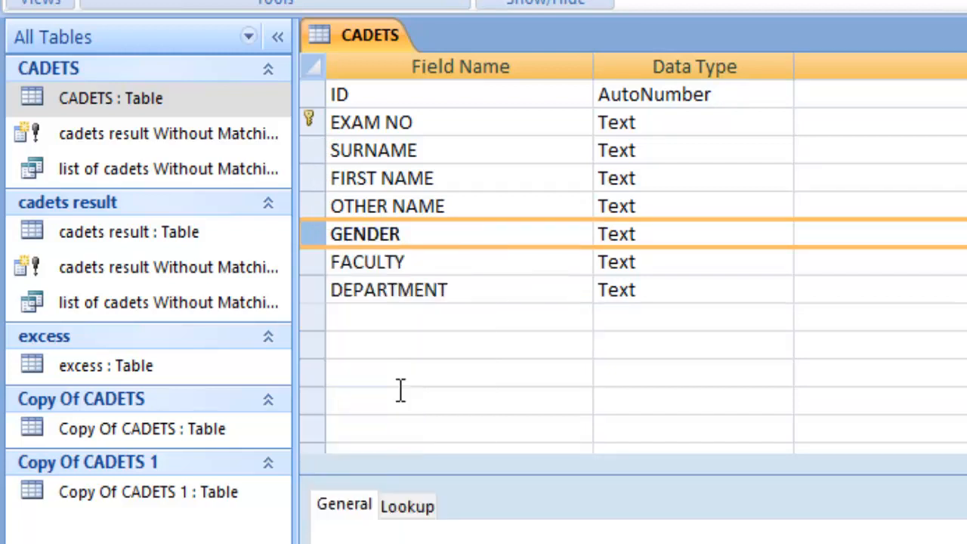
pyautogui.press('Insert')
pyautogui.click(383, 234)
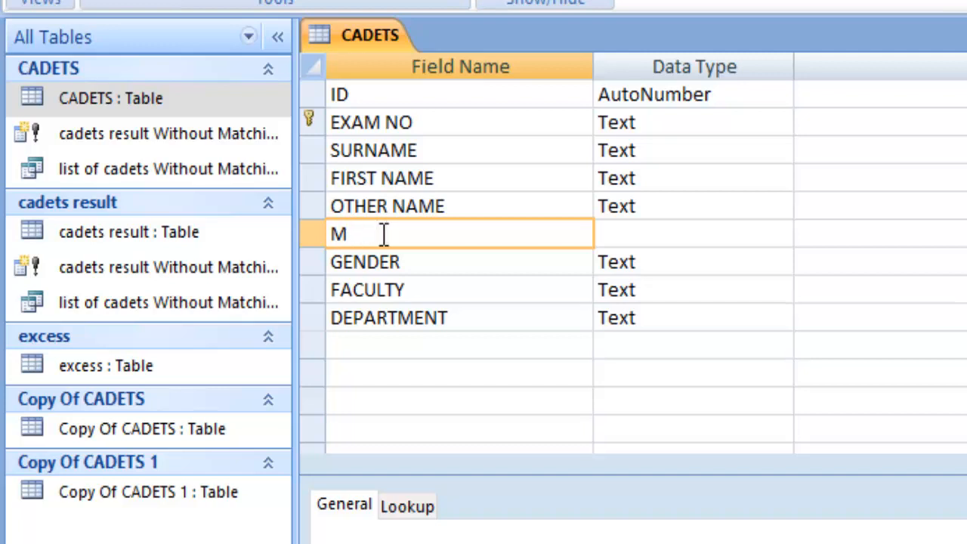
pyautogui.write('MARITAL STATUS')
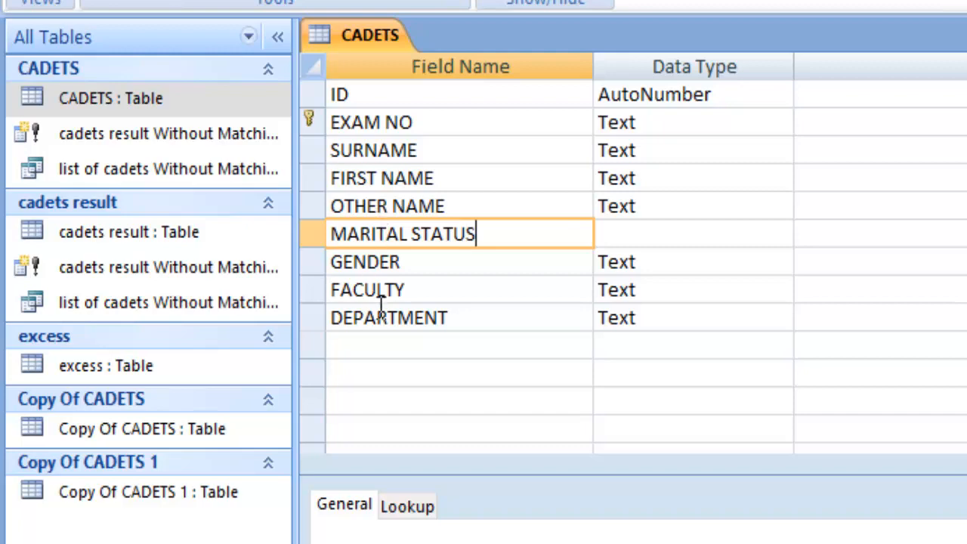
pyautogui.click(380, 311)
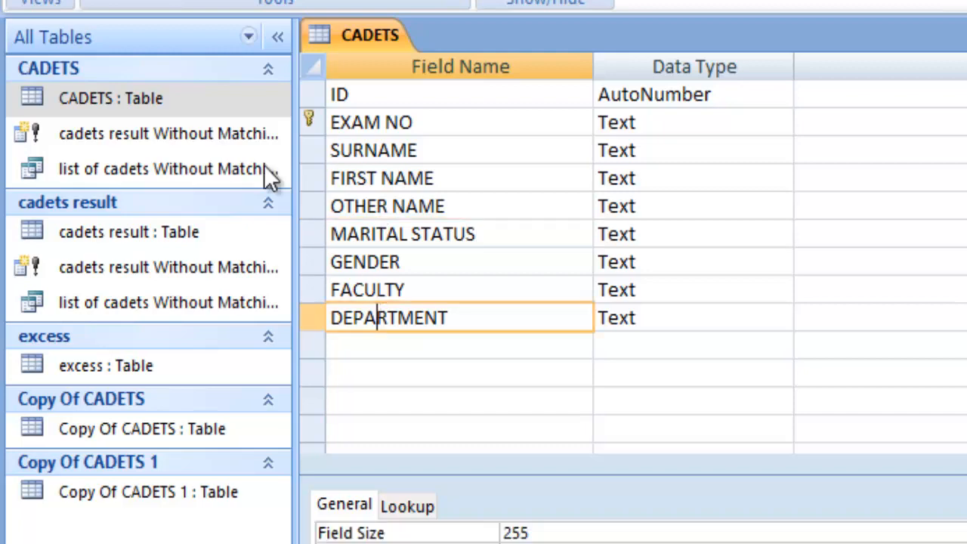
# Switch the CADETS table to Datasheet View and look through its records around the MARITAL STATUS column
pyautogui.click(39, 3)
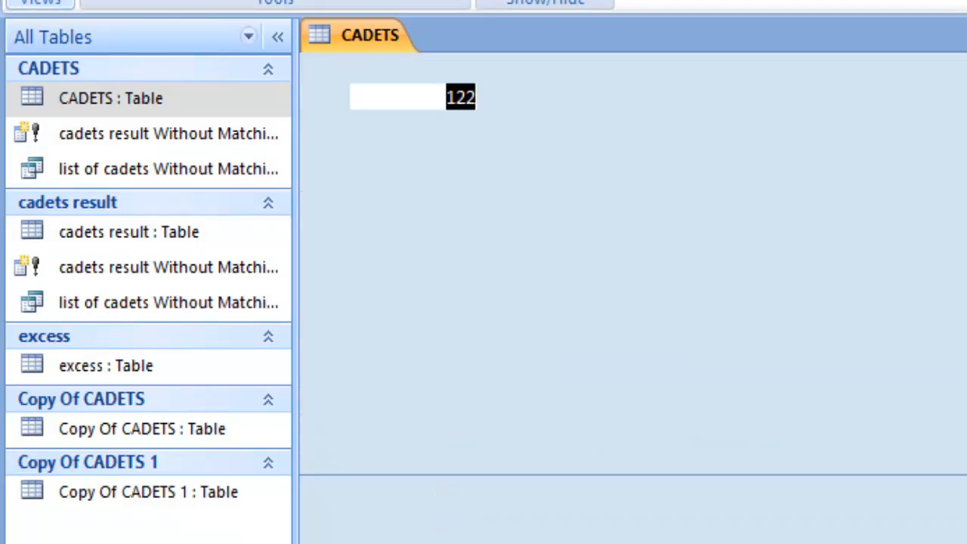
pyautogui.click(792, 102)
pyautogui.scroll(-15, 582, 324)
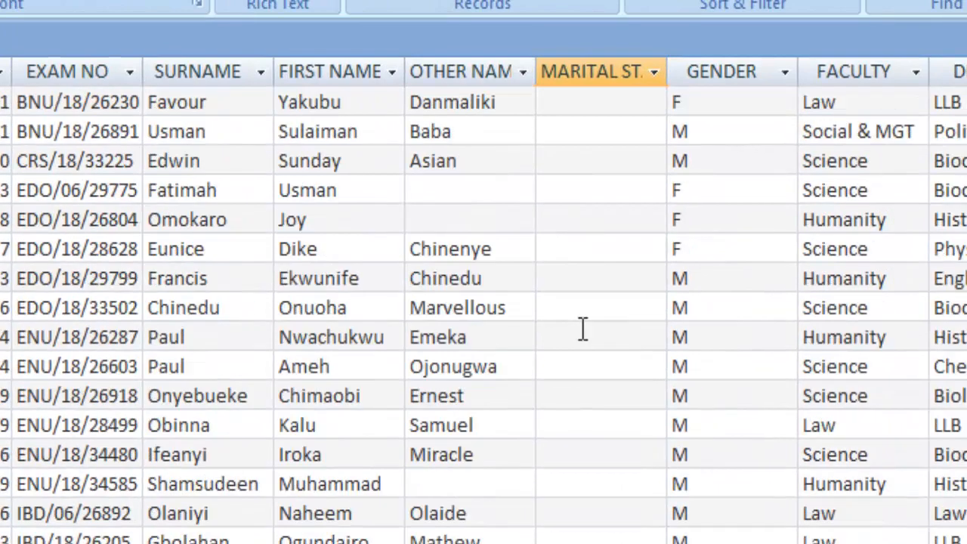
pyautogui.scroll(14, 582, 333)
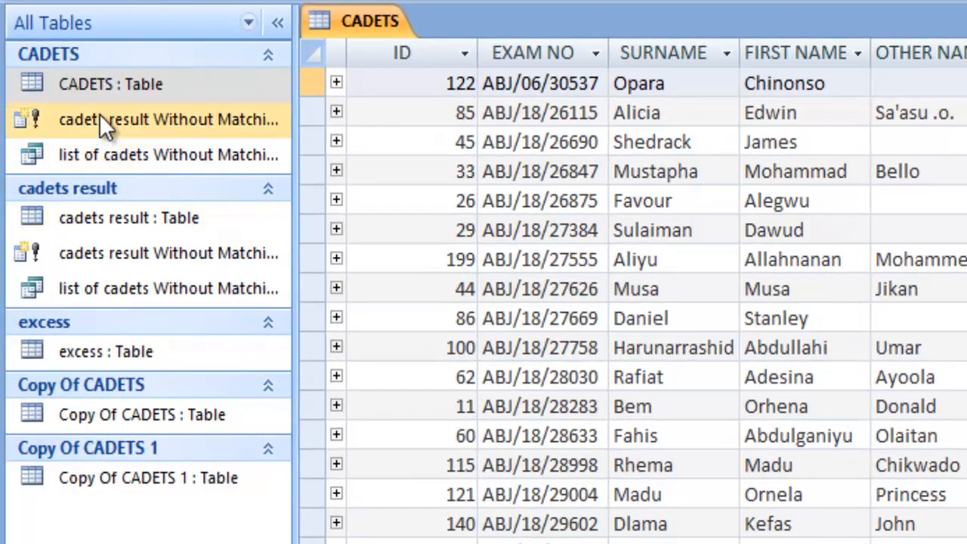
# Begin exporting the CADETS table to Excel, with CADETS.xlsx on the Desktop as the destination file
pyautogui.rightClick(96, 85)
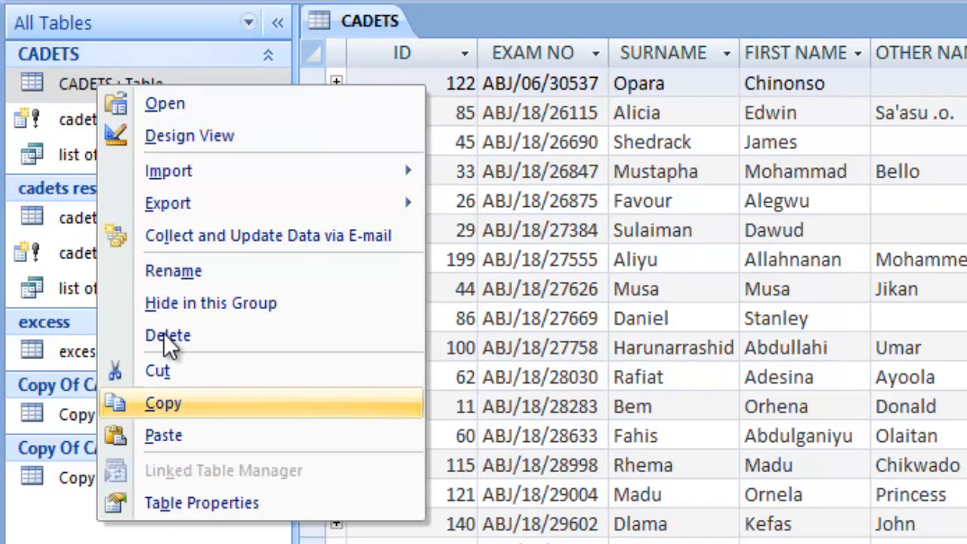
pyautogui.moveTo(190, 190)
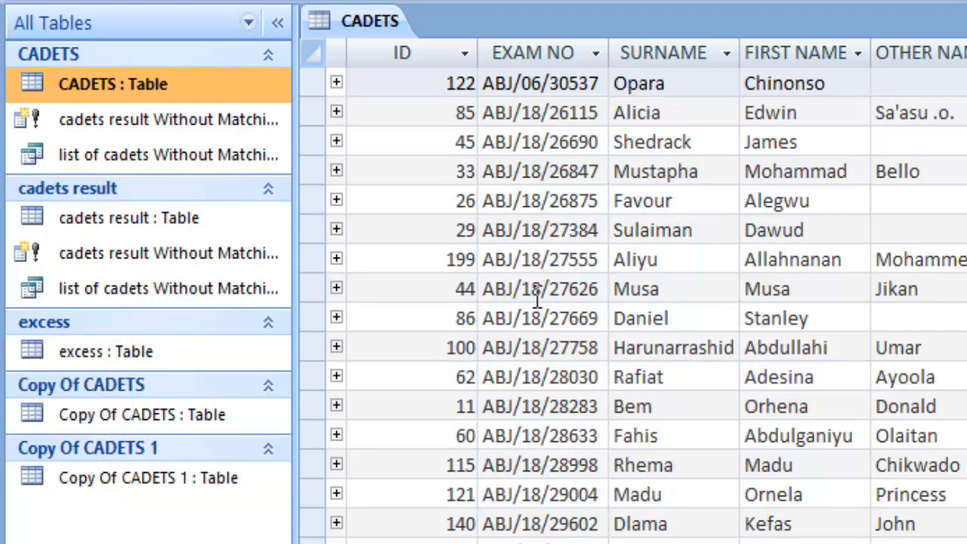
pyautogui.rightClick(140, 77)
pyautogui.moveTo(238, 206)
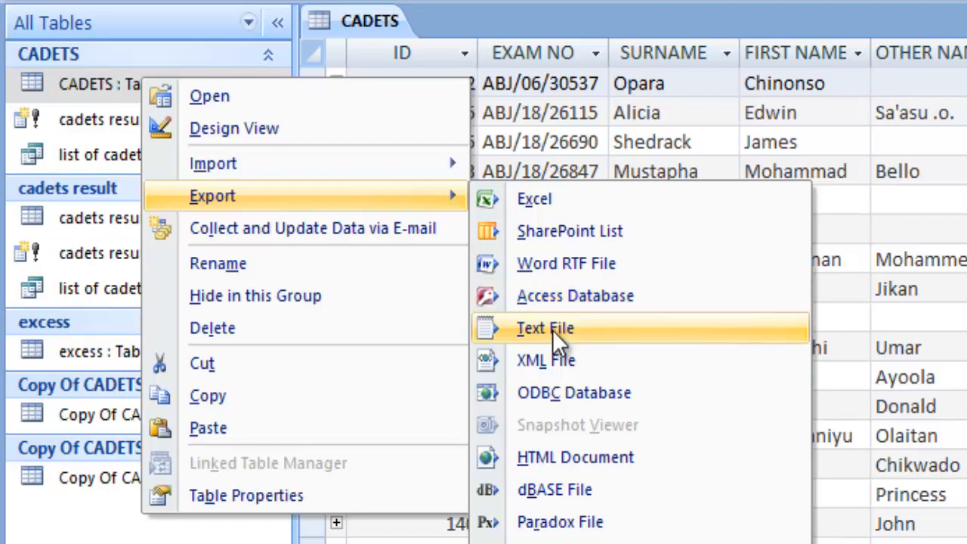
pyautogui.click(528, 199)
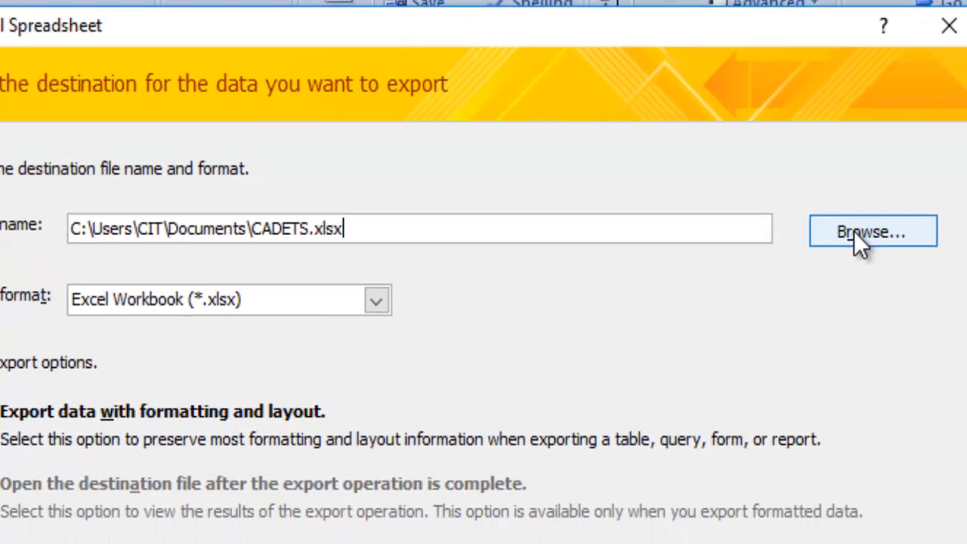
pyautogui.click(854, 231)
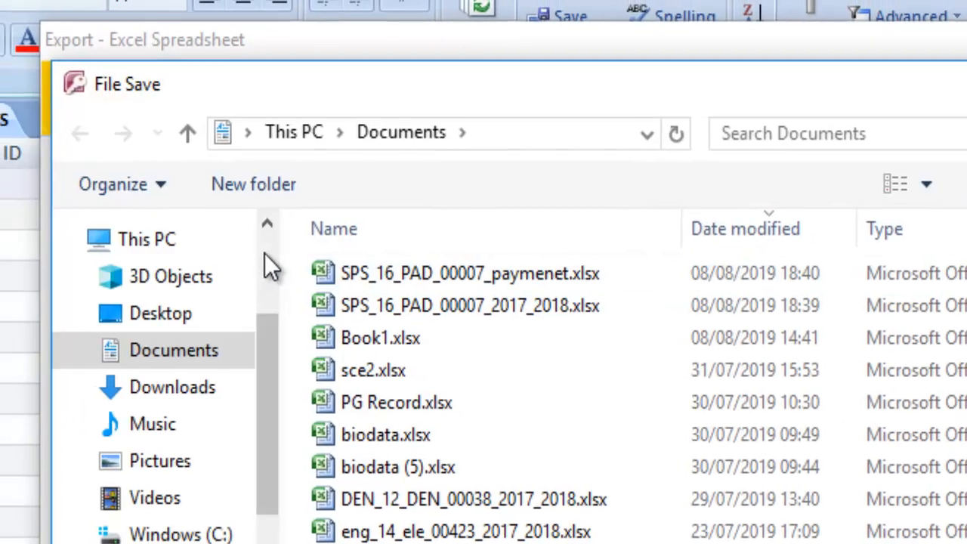
pyautogui.scroll(5, 177, 377)
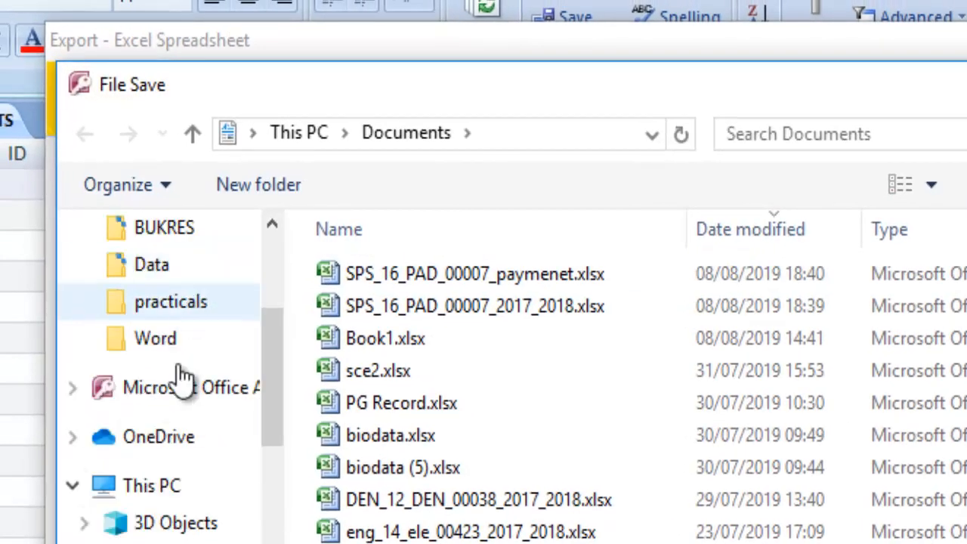
pyautogui.click(180, 283)
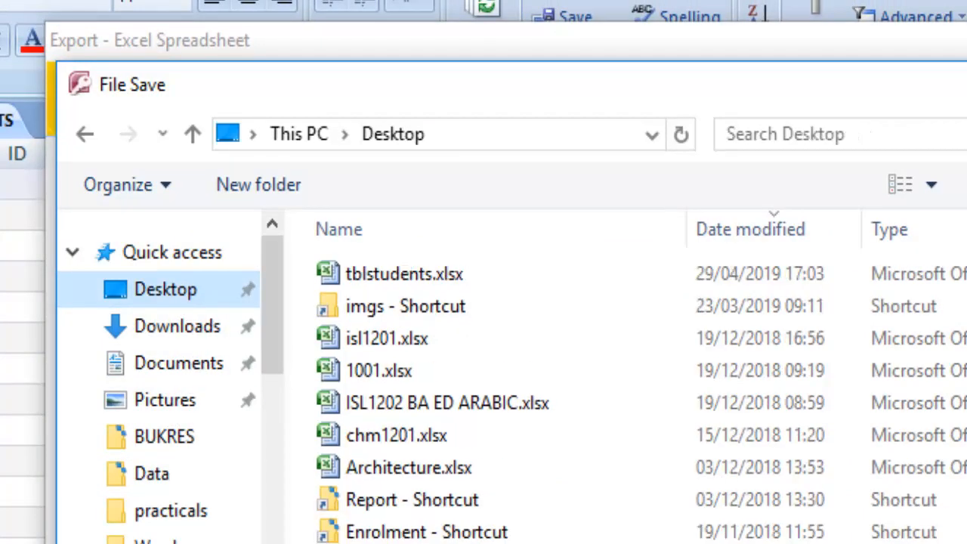
pyautogui.click(869, 540)
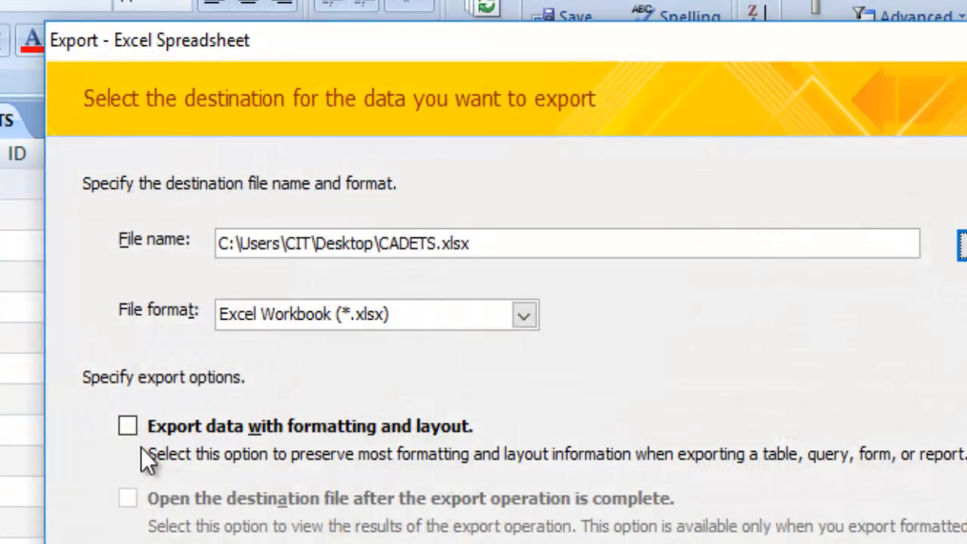
# Export in Excel Workbook (*.xlsx) format with formatting and layout, opening the destination file once the export completes
pyautogui.click(127, 425)
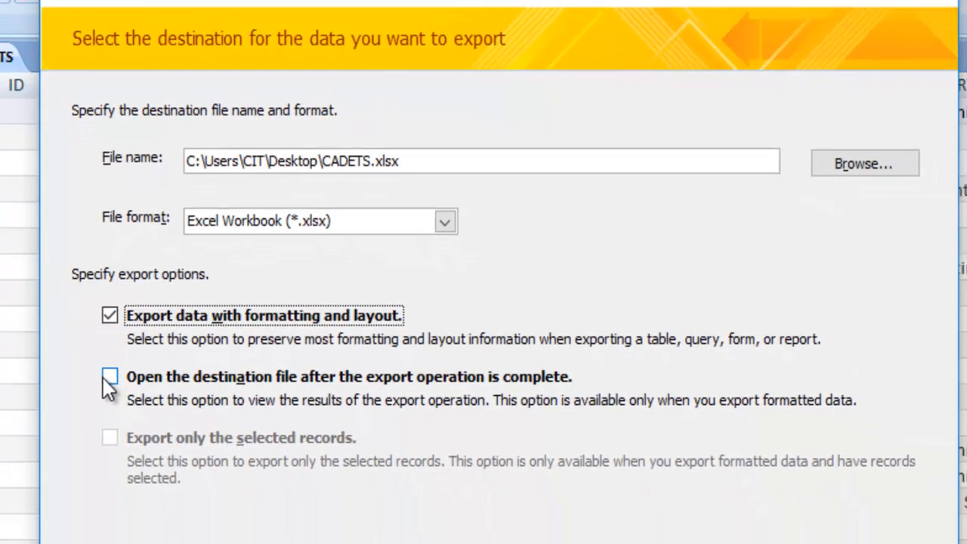
pyautogui.click(127, 498)
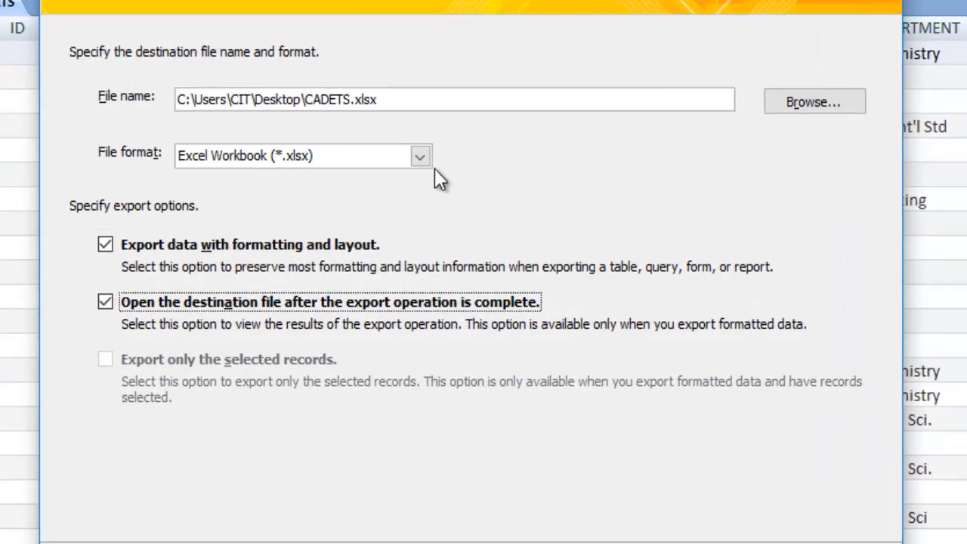
pyautogui.click(375, 139)
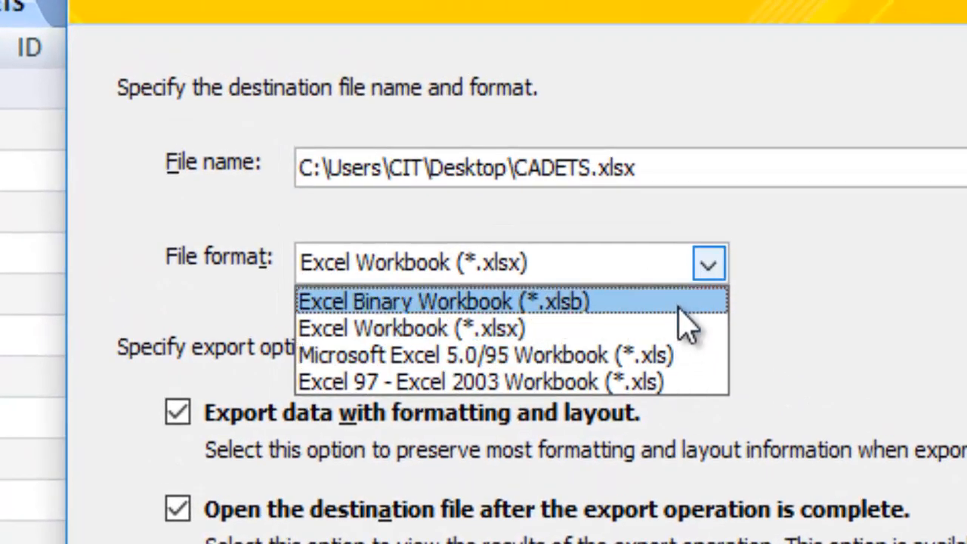
pyautogui.click(669, 332)
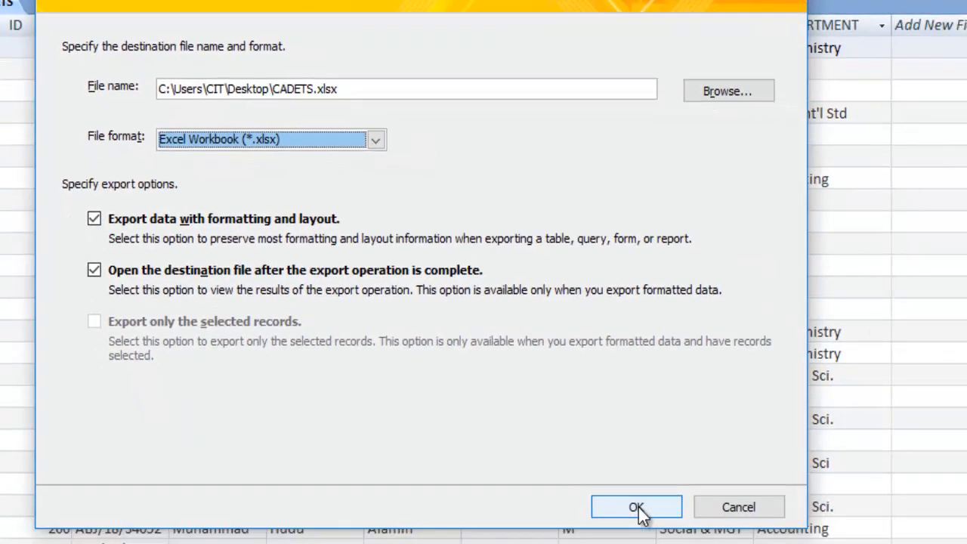
pyautogui.click(637, 509)
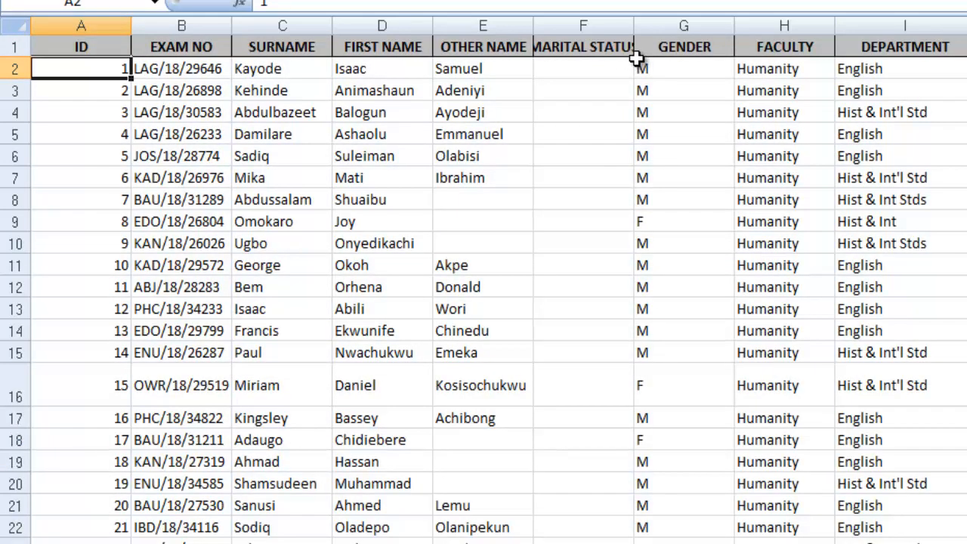
# Autofit the MARITAL STATUS column in the exported workbook, review its records, and return to Access to close the export wizard
pyautogui.doubleClick(633, 22)
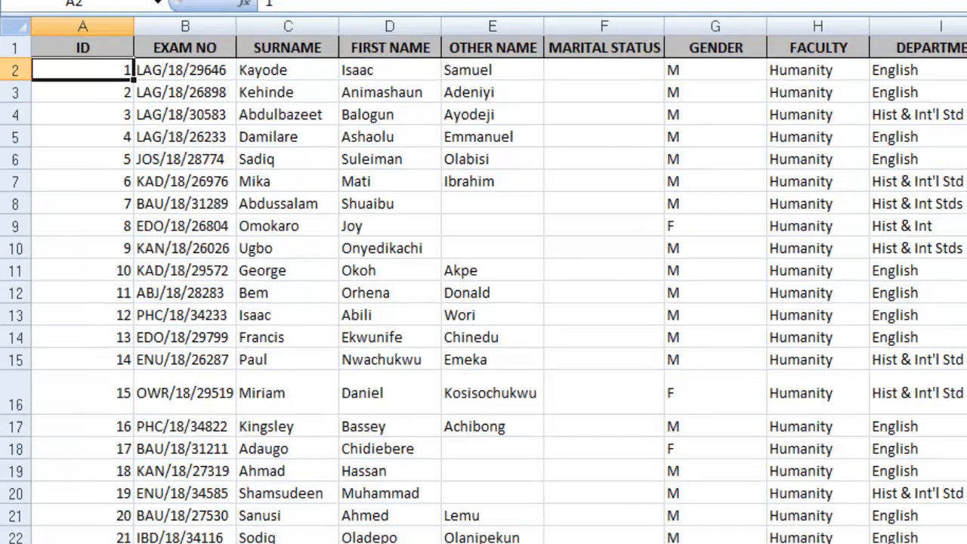
pyautogui.scroll(-13, 787, 284)
pyautogui.scroll(13, 483, 302)
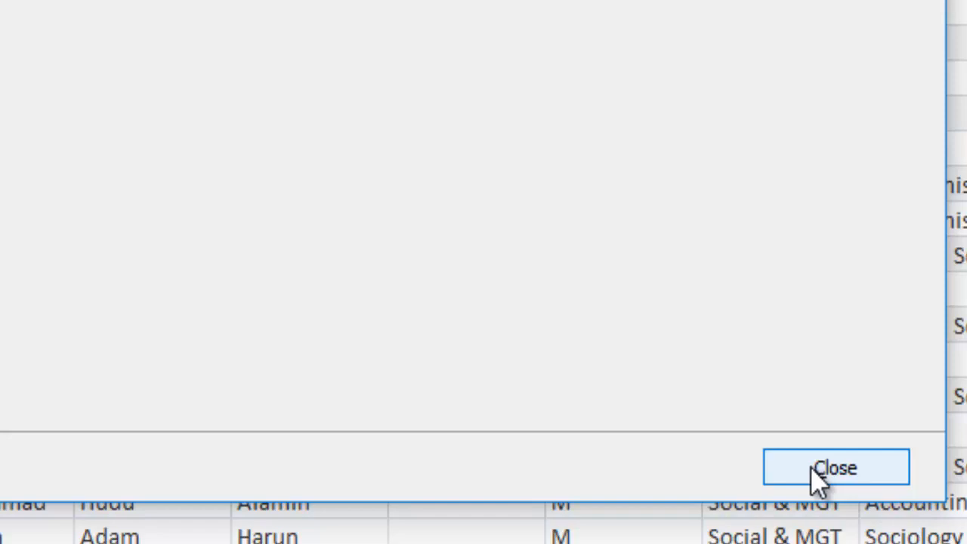
pyautogui.click(818, 475)
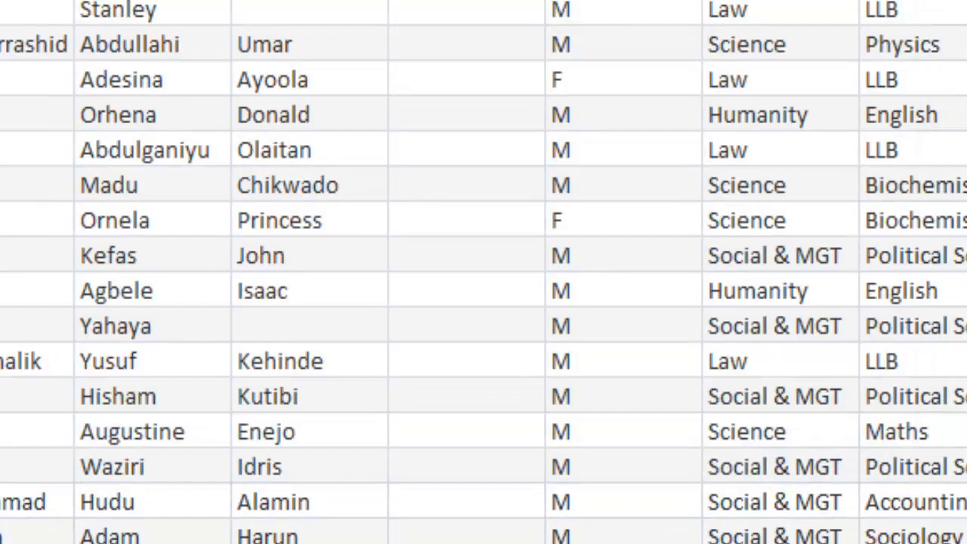